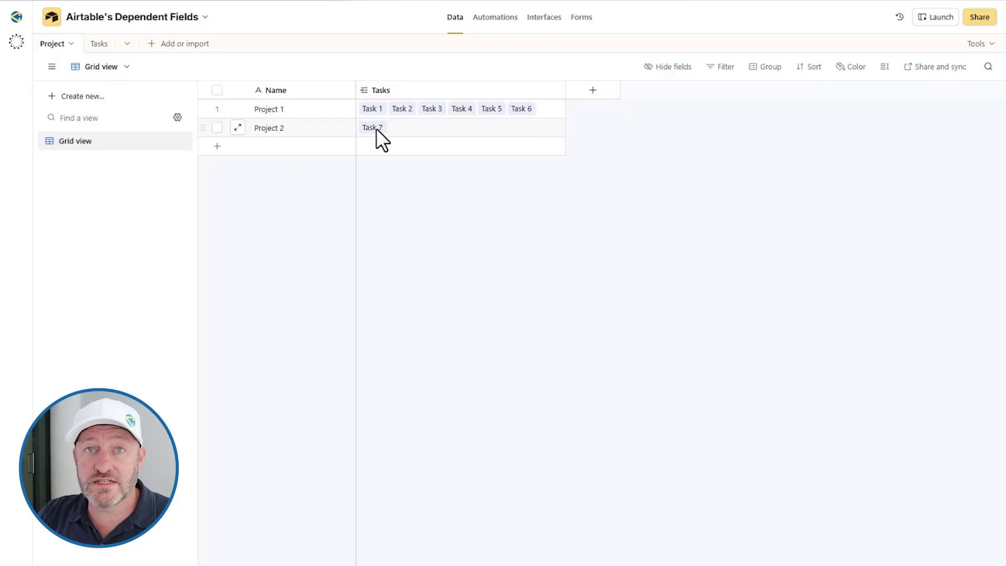
# Switch to the Tasks table listing Tasks 1–7 with their due dates and days overdue.
pyautogui.click(99, 44)
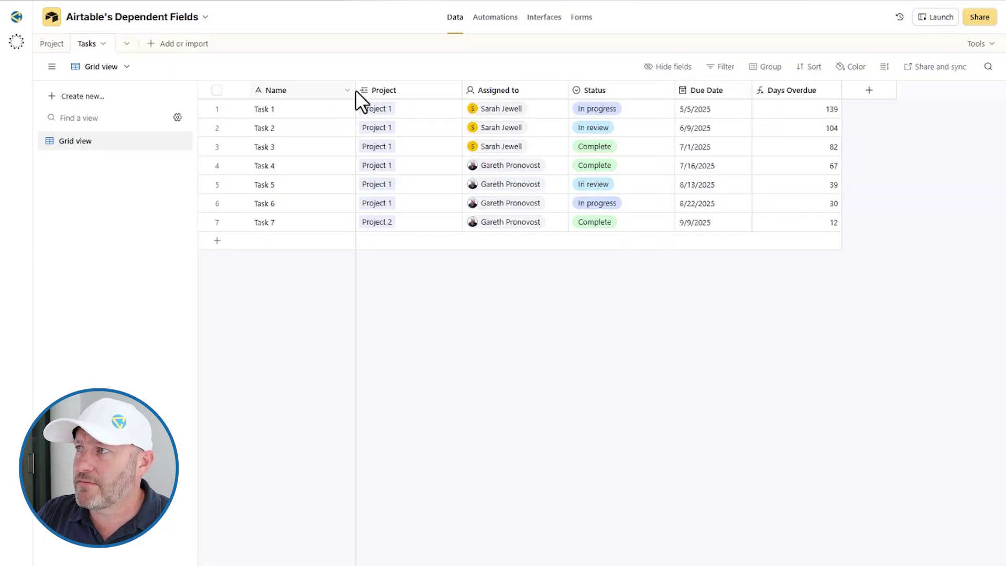
# Narrow the Name and Project columns and group tasks by Project, with sums 461 and 12.
pyautogui.moveTo(354, 90); pyautogui.dragTo(322, 90)
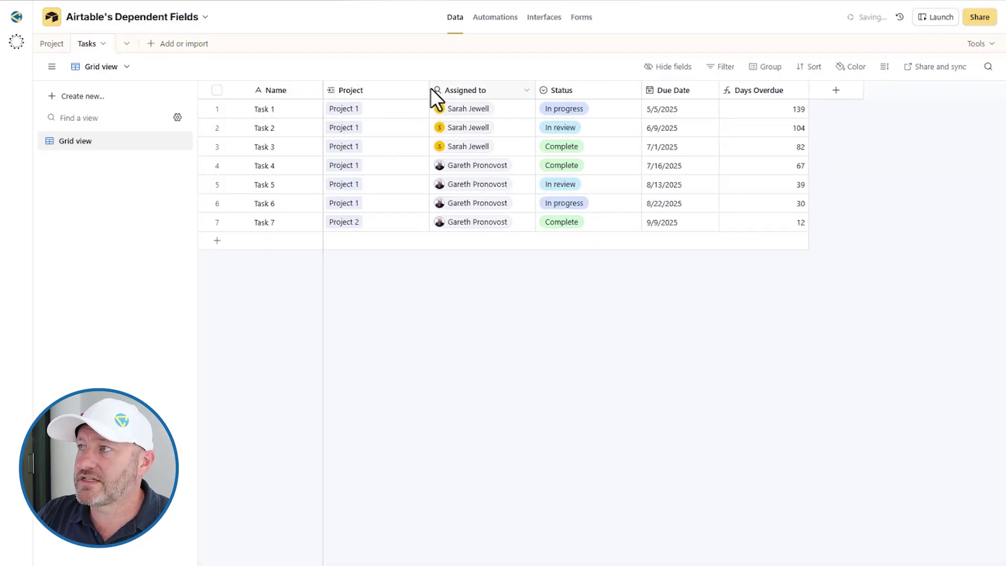
pyautogui.moveTo(428, 90); pyautogui.dragTo(397, 89)
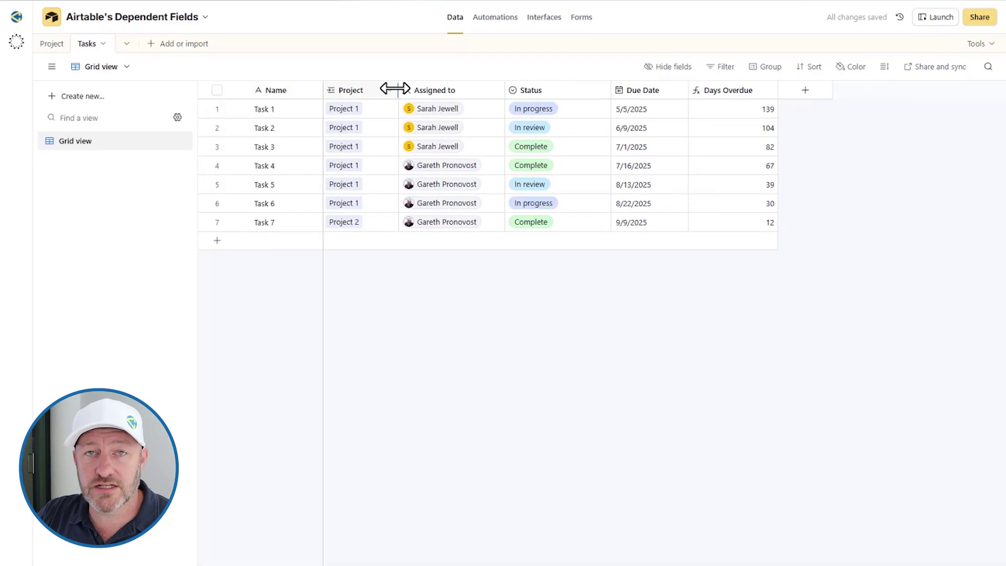
pyautogui.rightClick(364, 91)
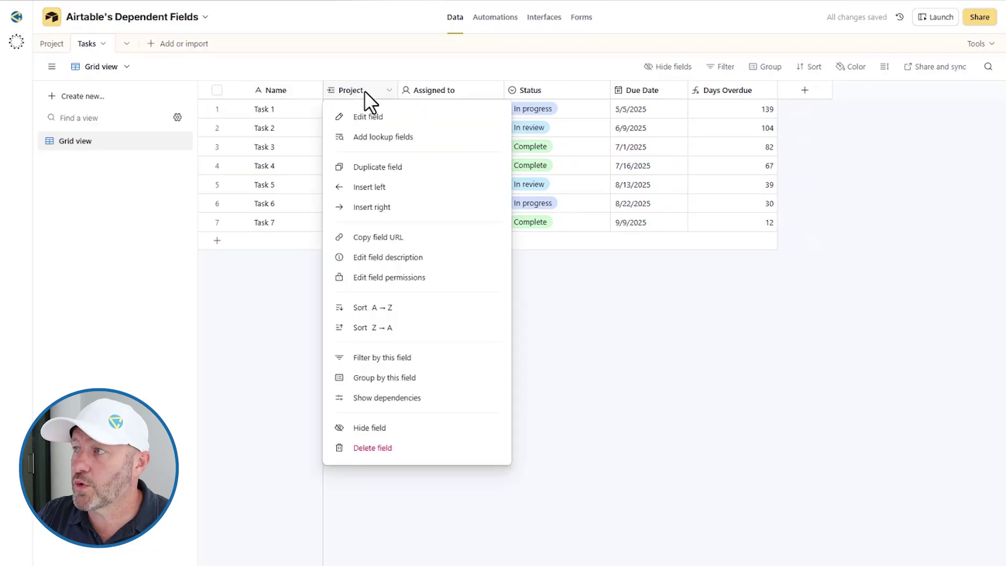
pyautogui.click(395, 379)
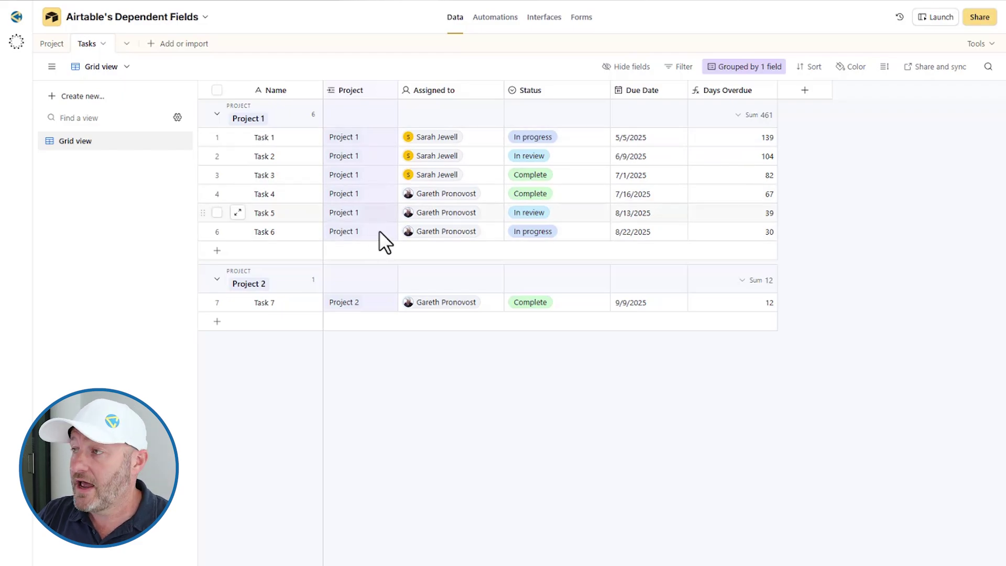
pyautogui.click(373, 302)
pyautogui.moveTo(267, 303)
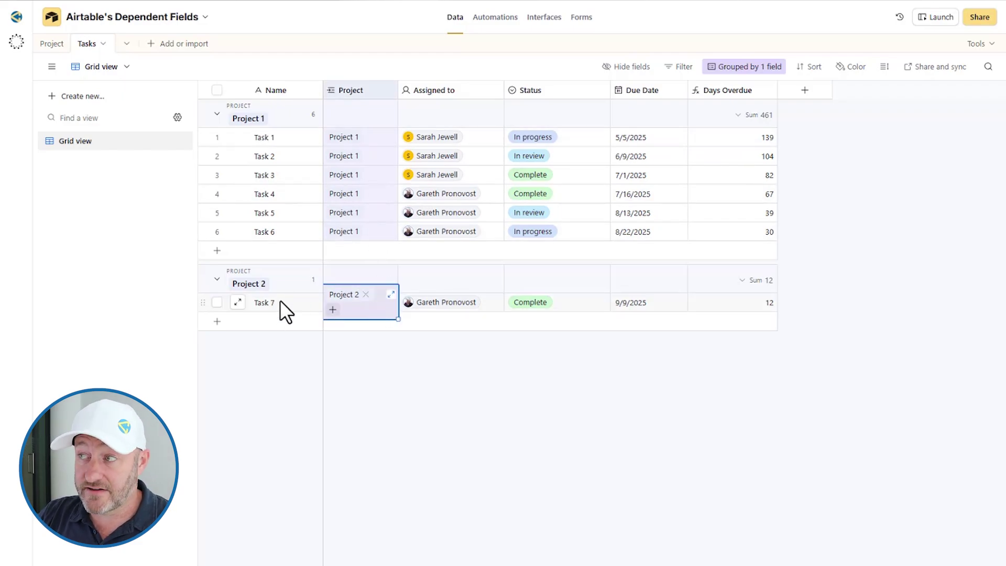
pyautogui.click(350, 363)
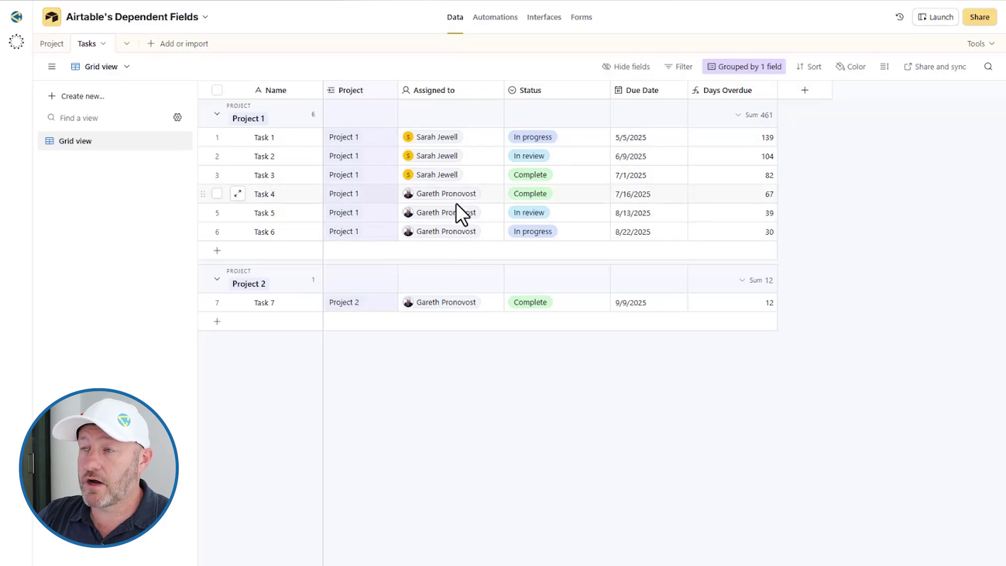
pyautogui.moveTo(554, 90)
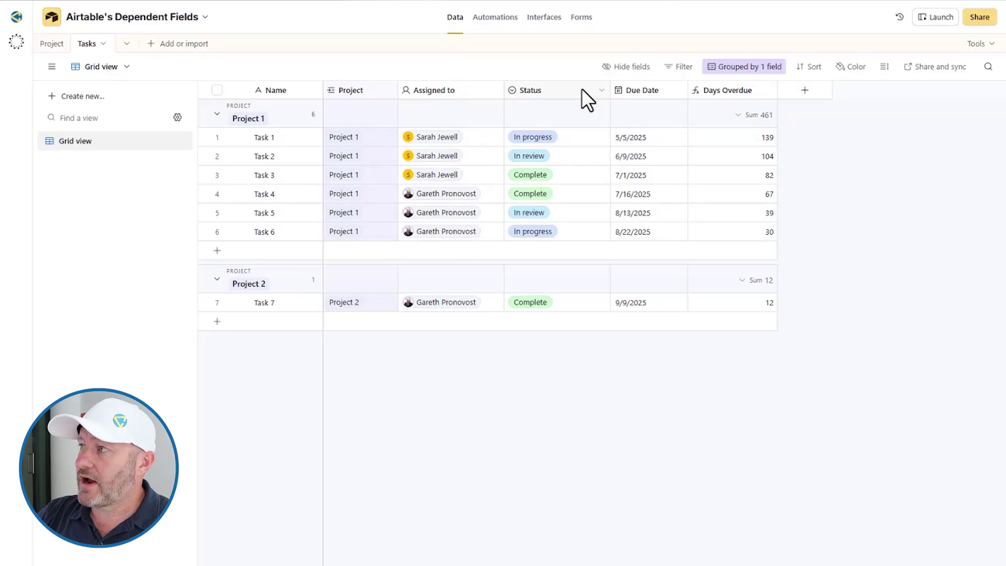
# Narrow the Status column, leave Task 1's status unchanged, and open the Days Overdue settings.
pyautogui.moveTo(609, 90); pyautogui.dragTo(589, 90)
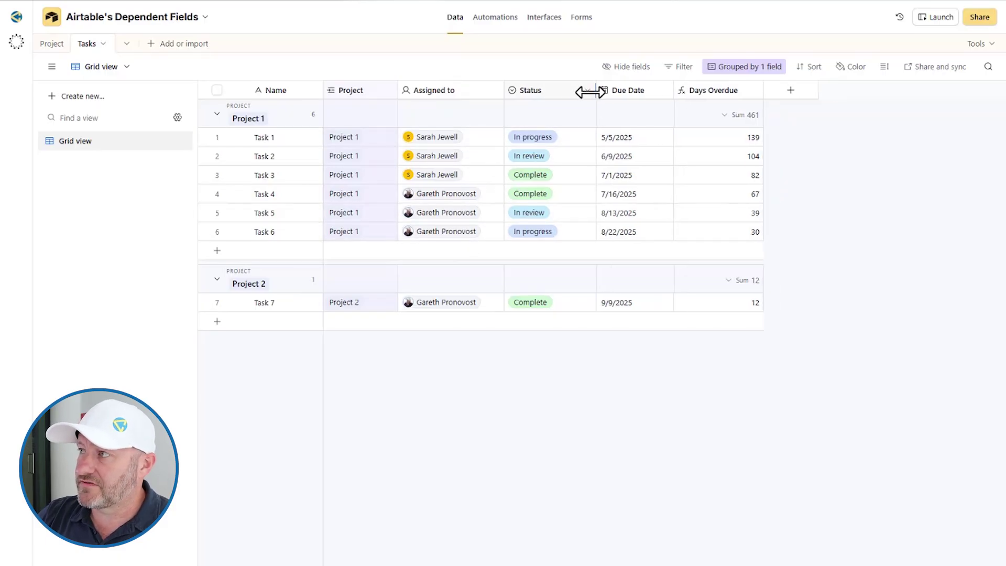
pyautogui.doubleClick(550, 139)
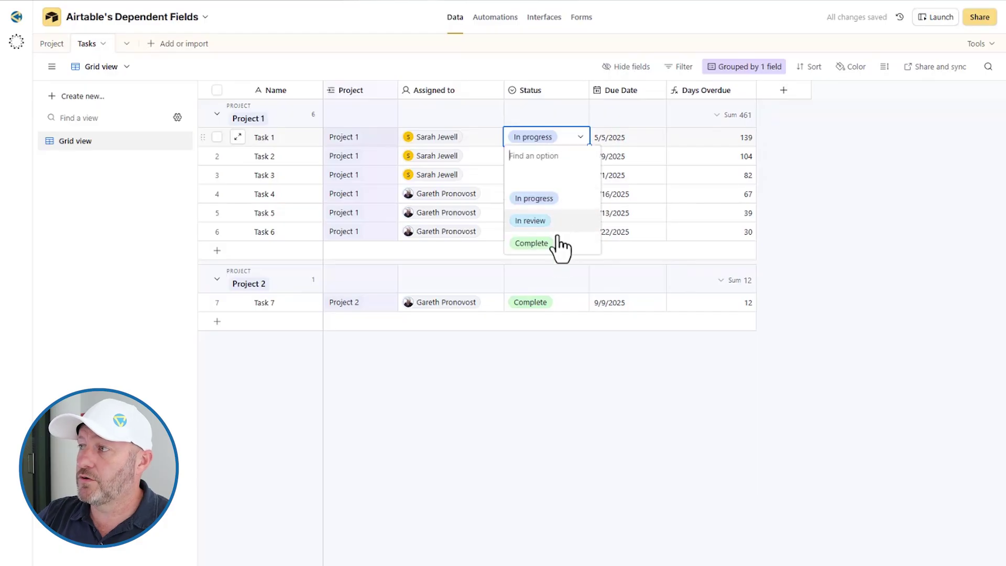
pyautogui.click(620, 178)
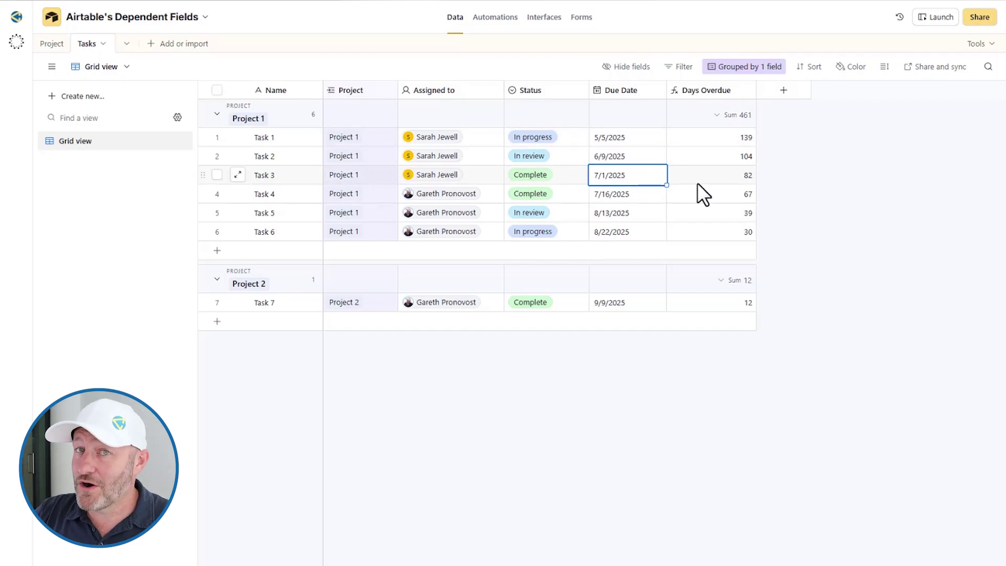
pyautogui.click(603, 137)
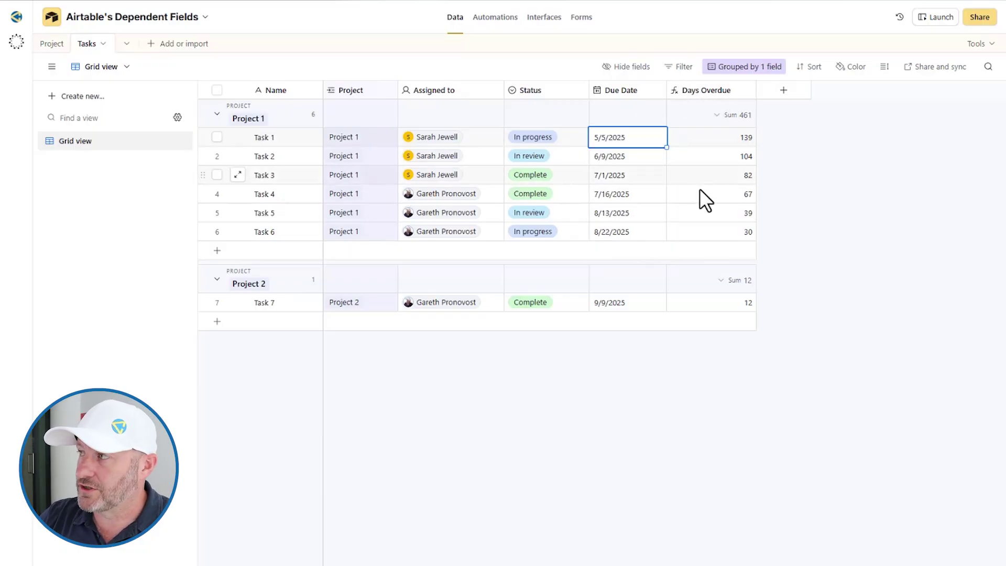
pyautogui.doubleClick(705, 92)
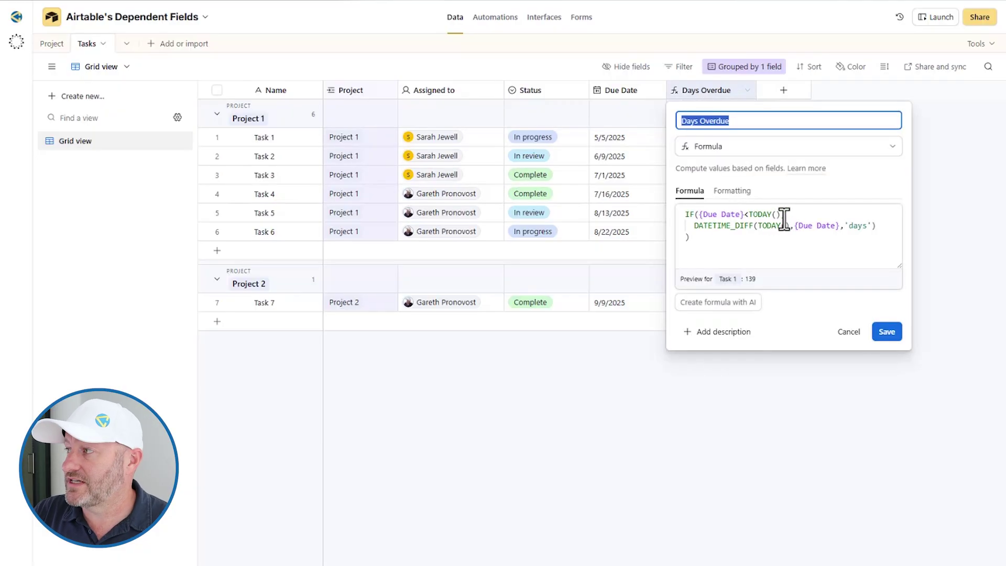
# Wrap the Days Overdue IF condition in AND() with Status!='Complete' and save.
pyautogui.click(702, 213)
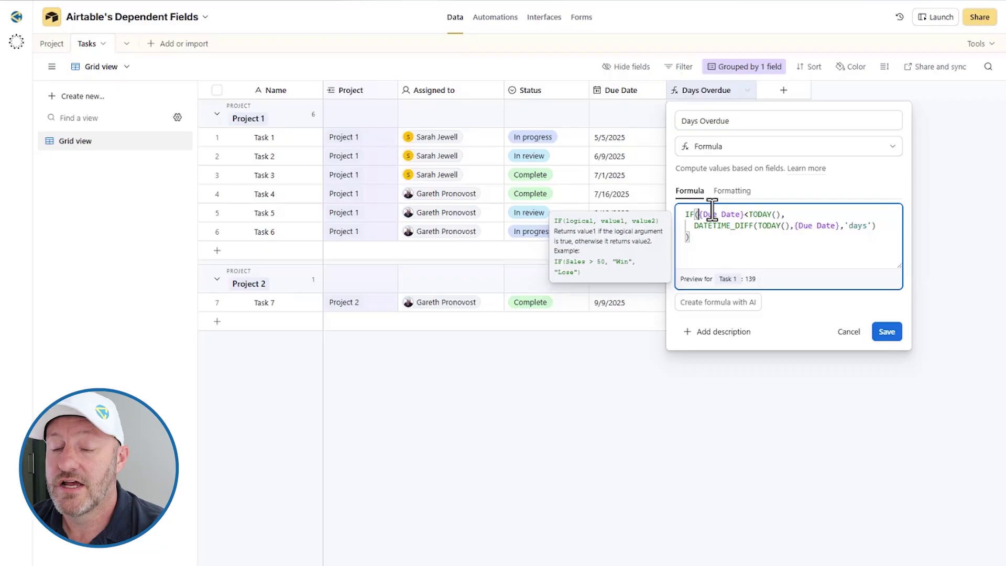
pyautogui.write('AND({Due Date}<TODAY(),')
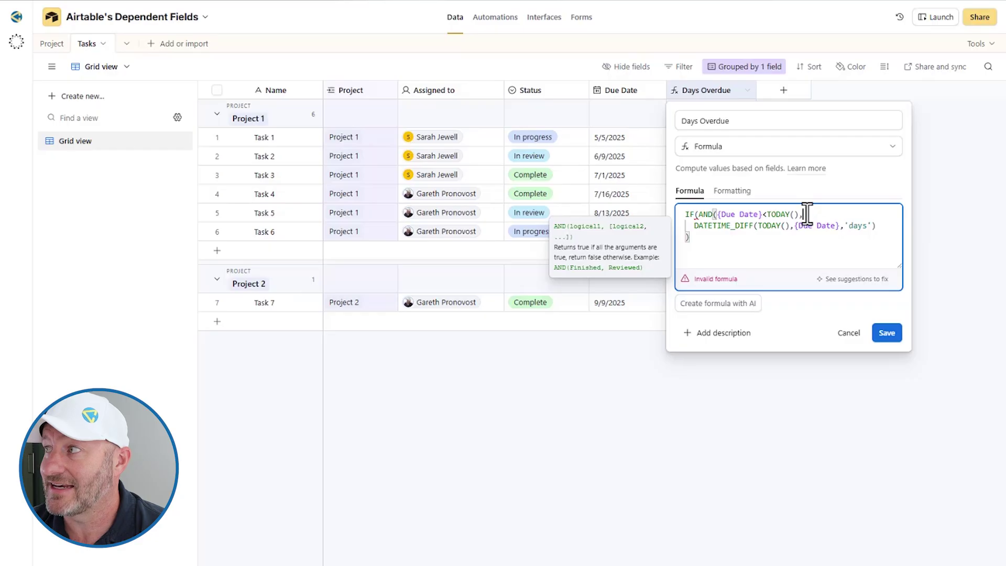
pyautogui.write('Statu')
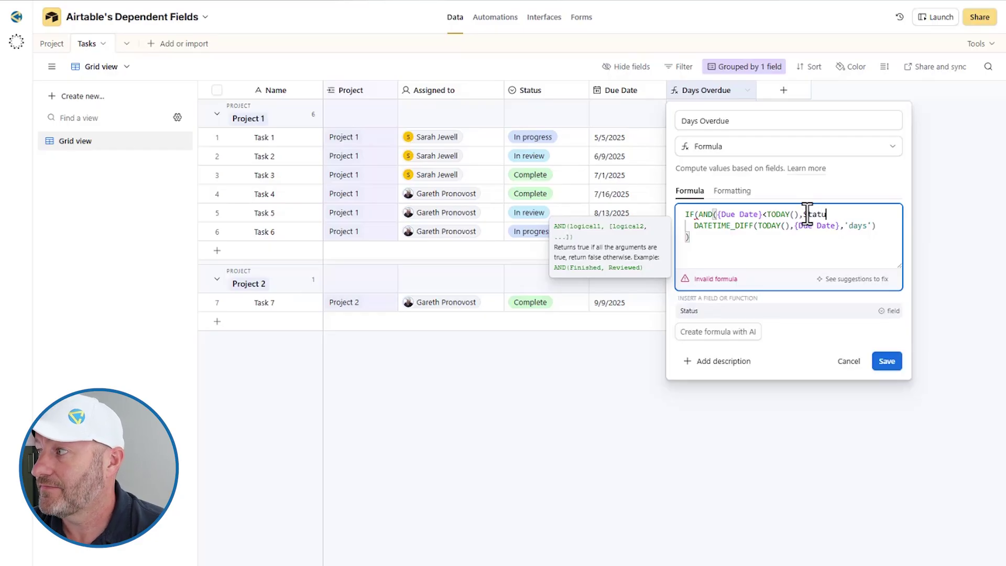
pyautogui.write('s')
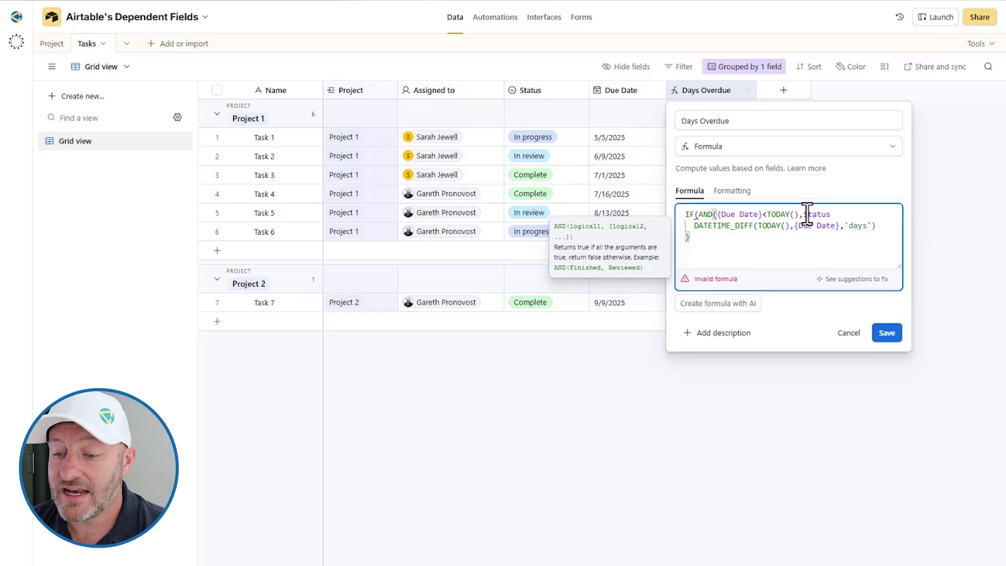
pyautogui.write('!=')
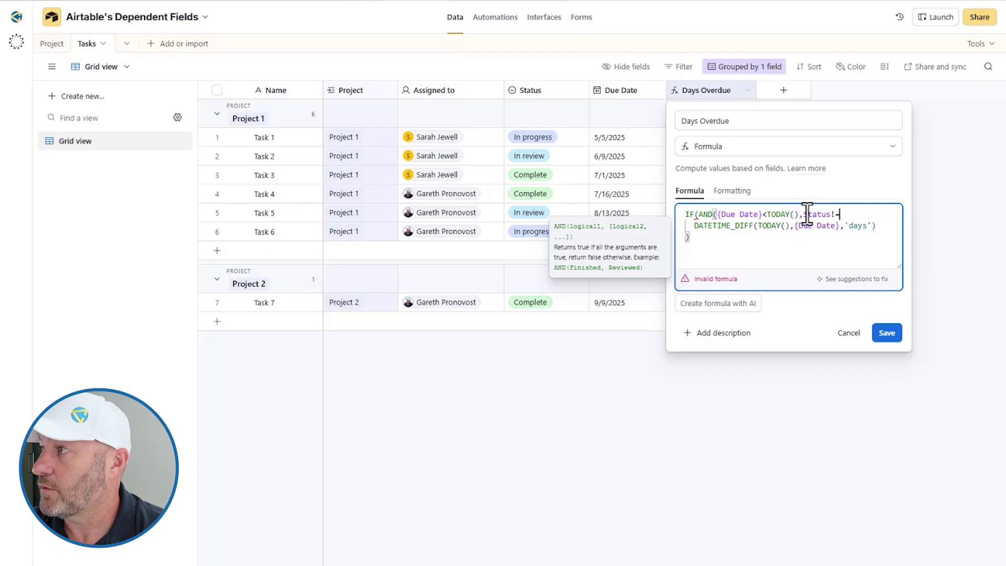
pyautogui.write("'Com")
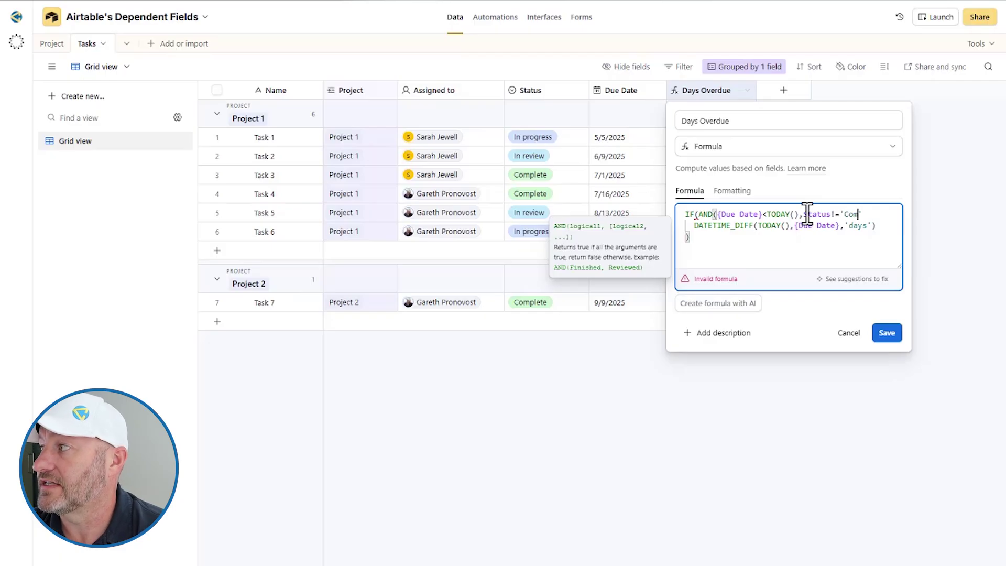
pyautogui.write("plete'")
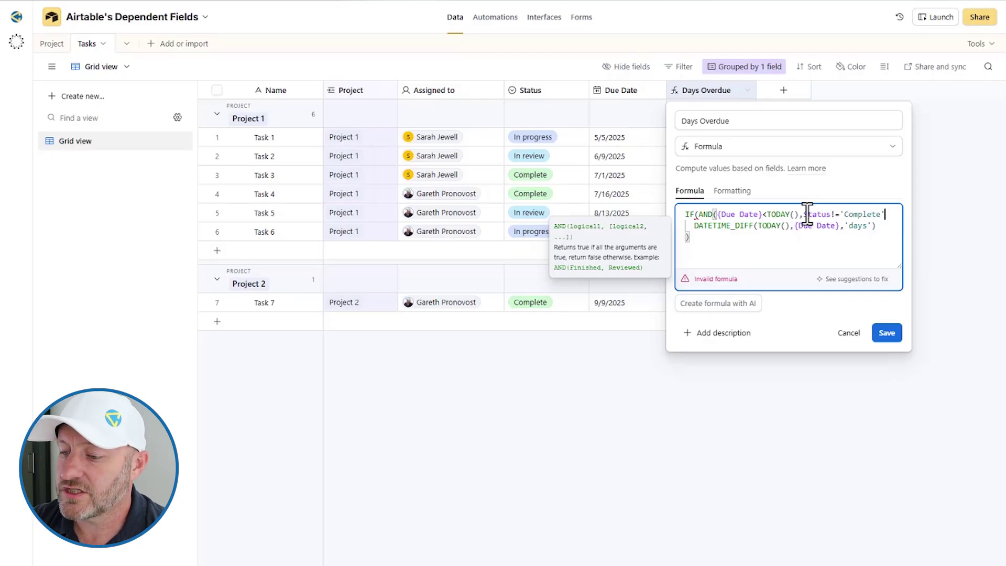
pyautogui.write(') ,')
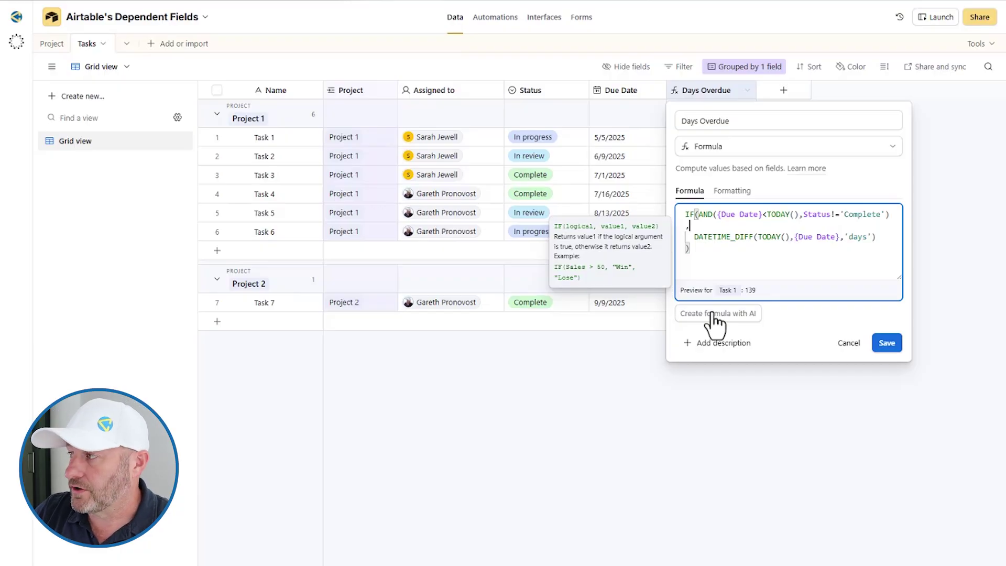
pyautogui.click(888, 346)
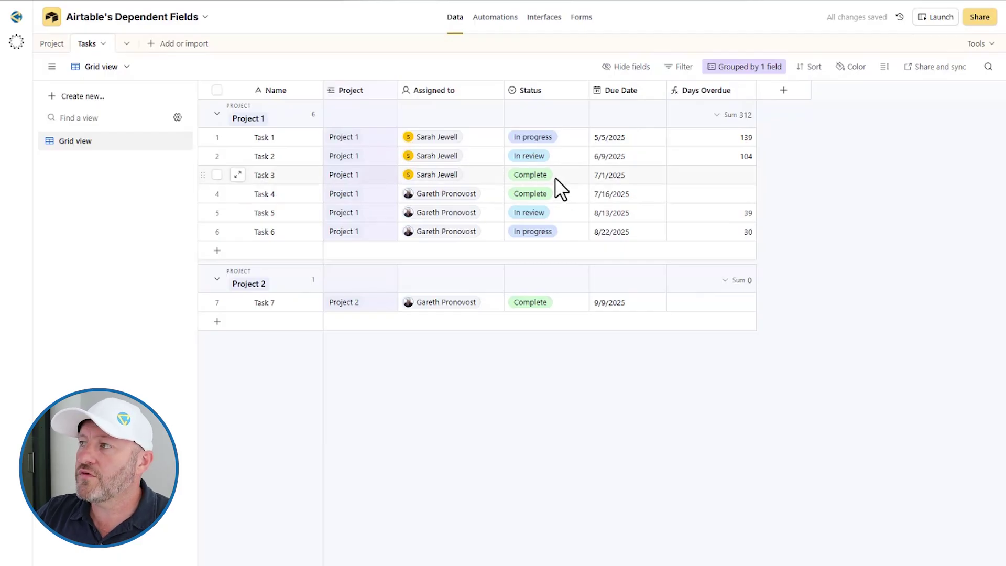
# Review the Days Overdue values, narrow that column slightly, and return to the Project table.
pyautogui.click(700, 175)
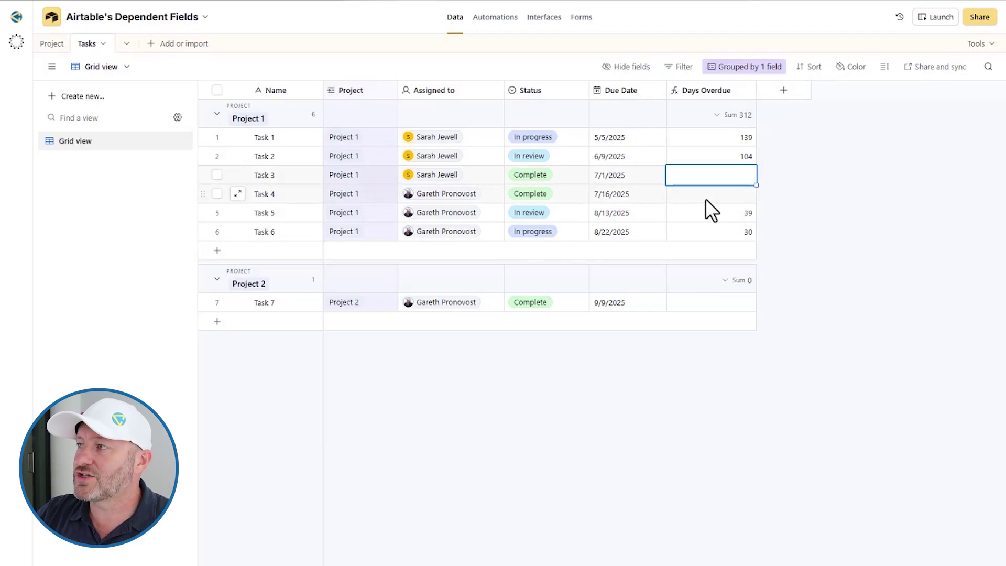
pyautogui.click(559, 174)
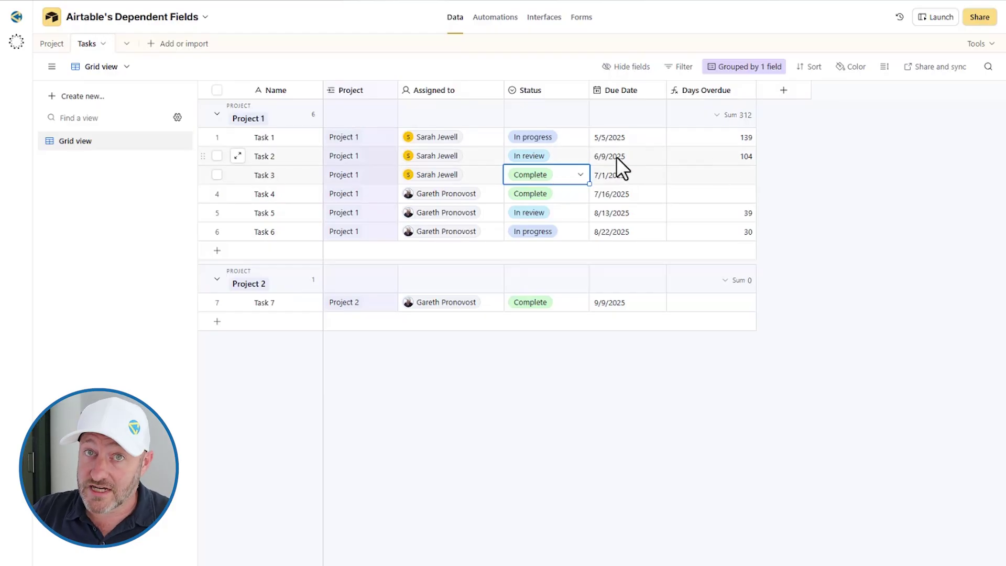
pyautogui.click(717, 153)
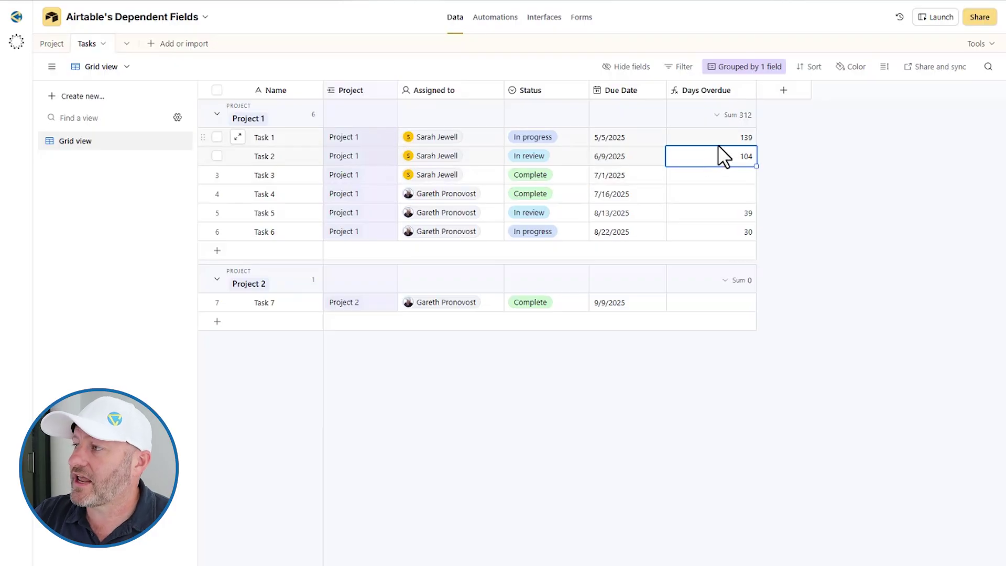
pyautogui.click(709, 136)
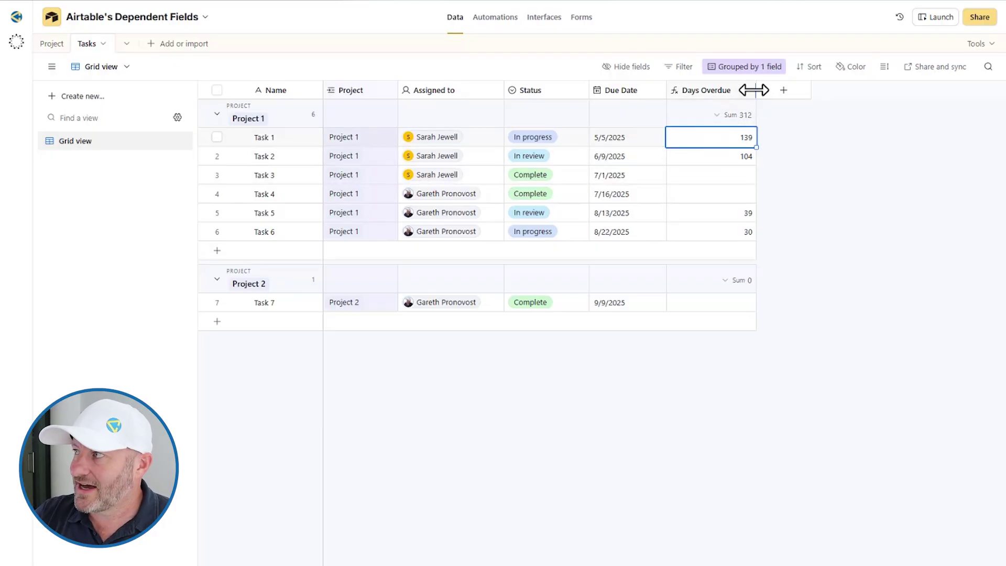
pyautogui.moveTo(756, 89); pyautogui.dragTo(748, 91)
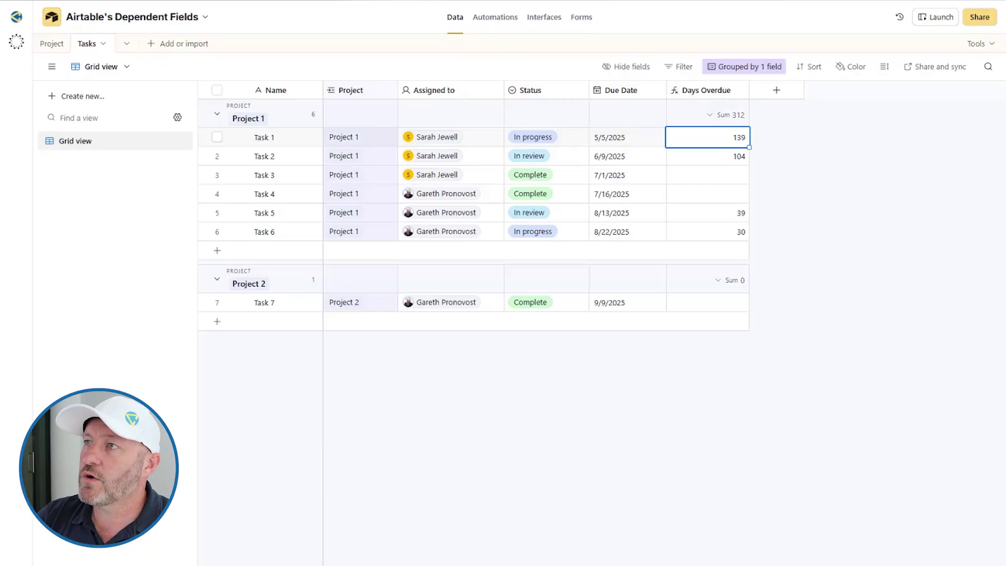
pyautogui.click(52, 44)
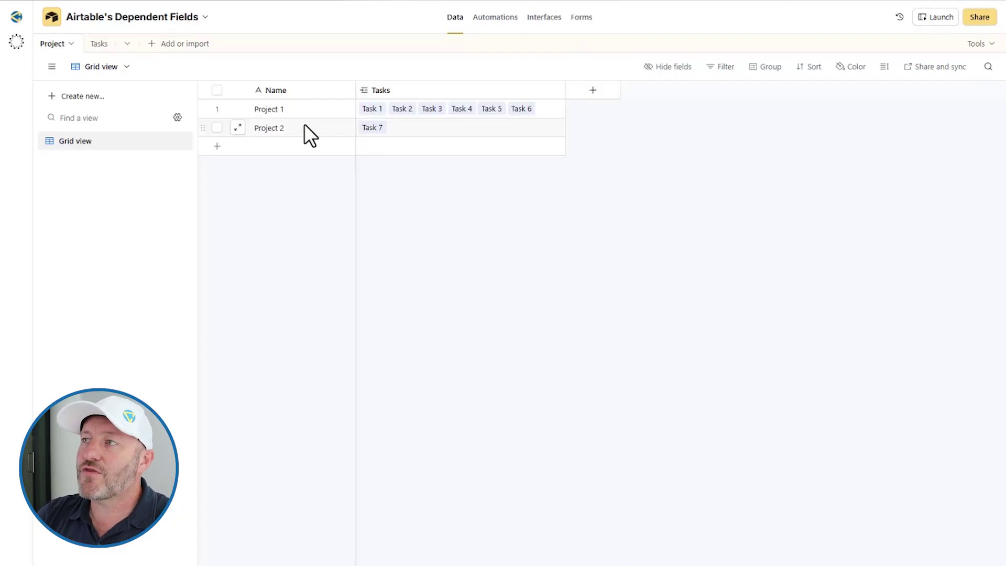
pyautogui.moveTo(305, 109)
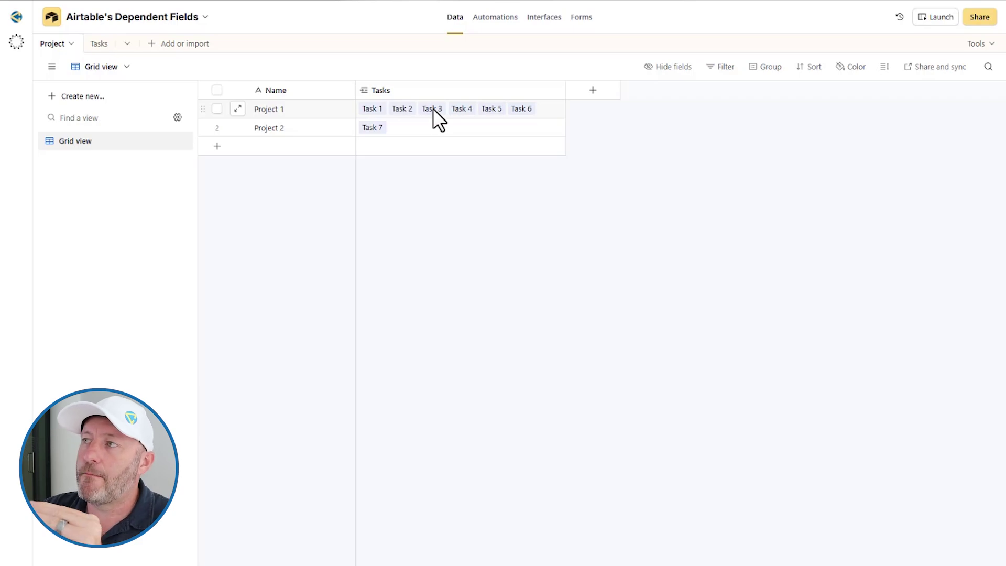
pyautogui.click(433, 108)
# Add a Count field over the linked Tasks, showing 6 for Project 1 and 1 for Project 2.
pyautogui.click(316, 111)
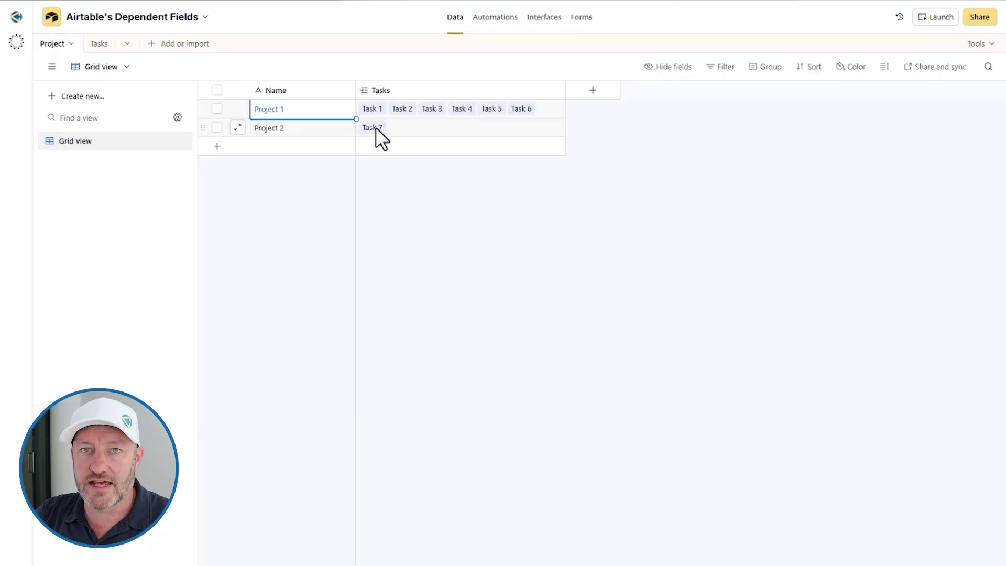
pyautogui.click(595, 93)
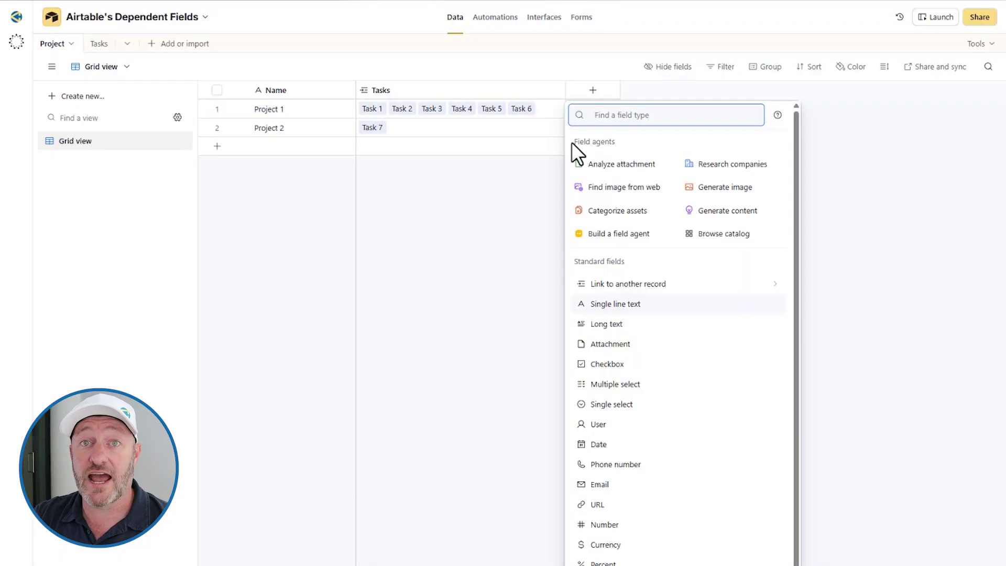
pyautogui.write('cou')
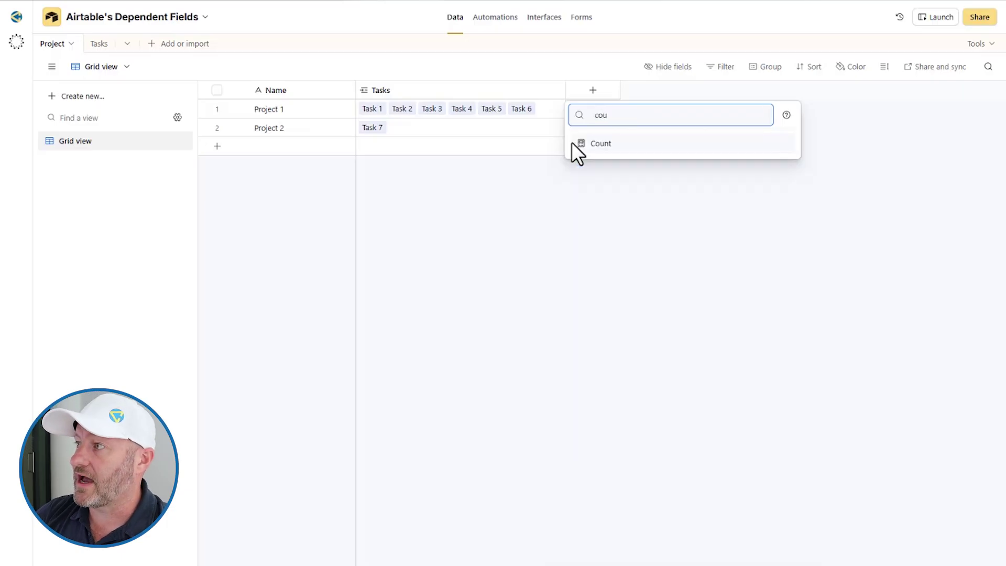
pyautogui.click(573, 143)
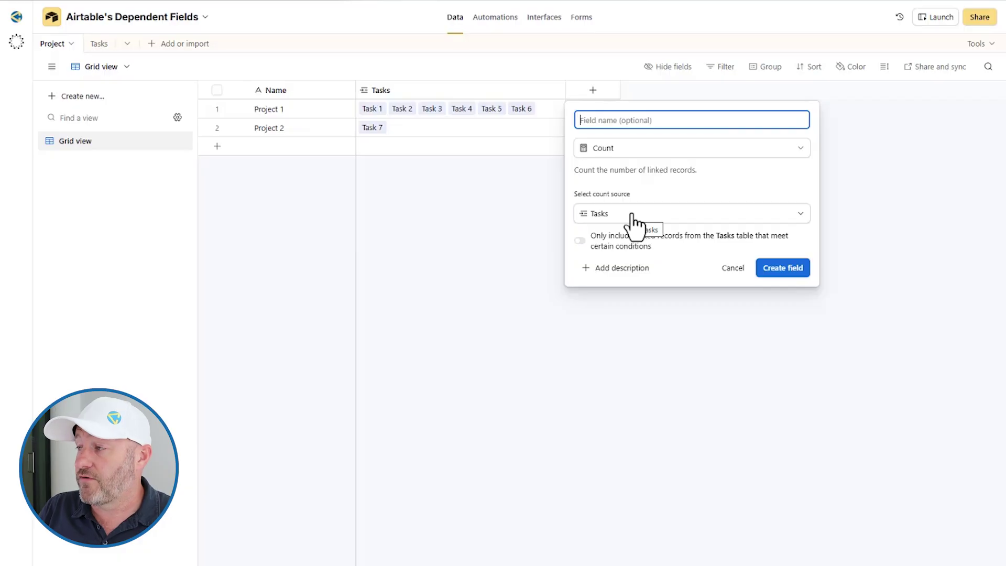
pyautogui.click(775, 268)
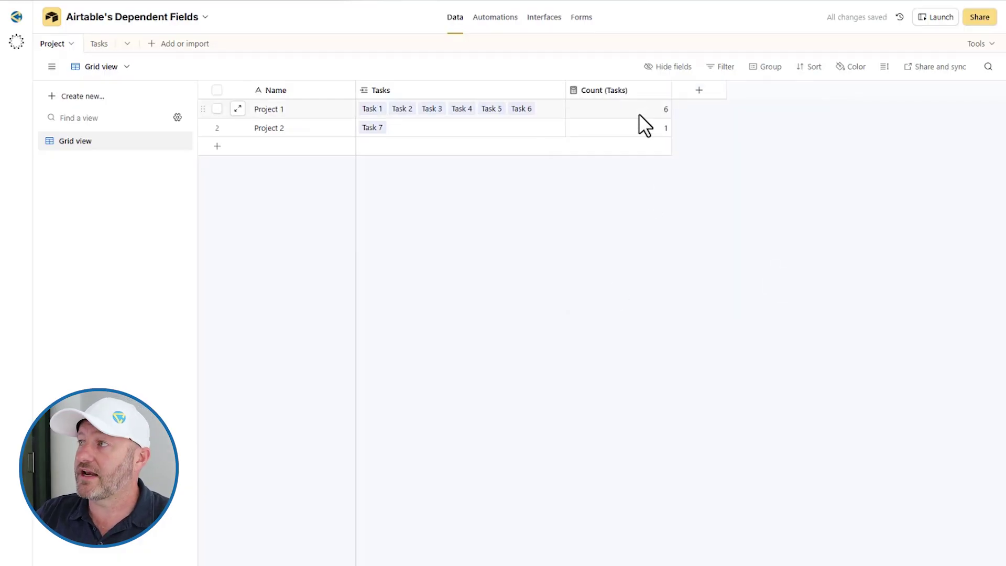
pyautogui.click(635, 108)
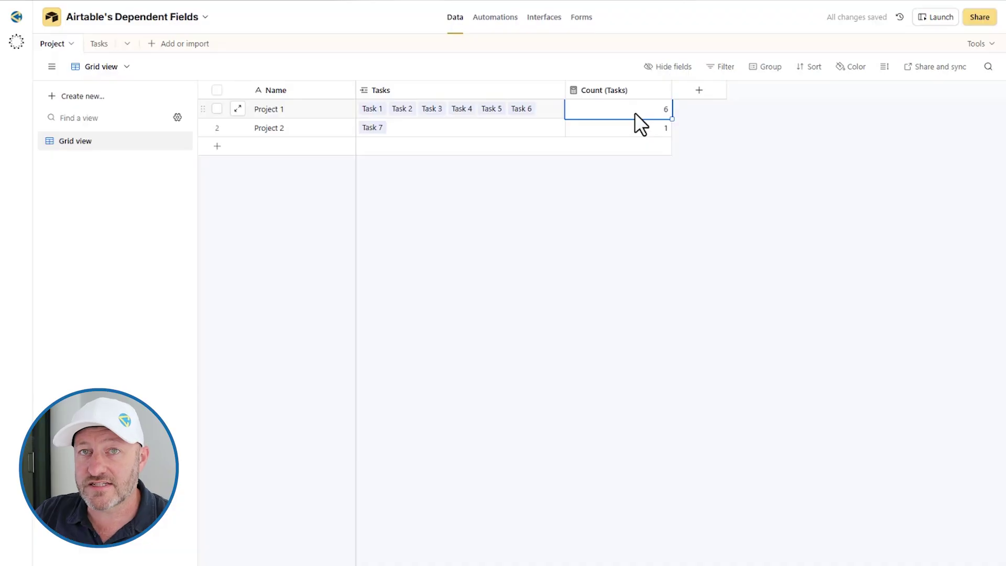
pyautogui.click(636, 130)
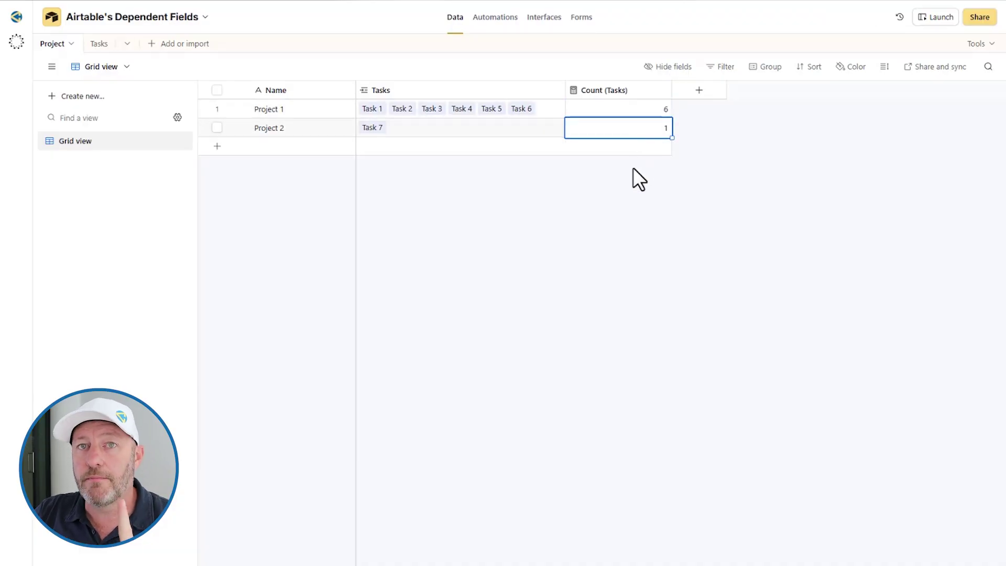
# Add a 'Status is none of Complete' condition to Count (Tasks), giving counts 4 and 0.
pyautogui.doubleClick(643, 93)
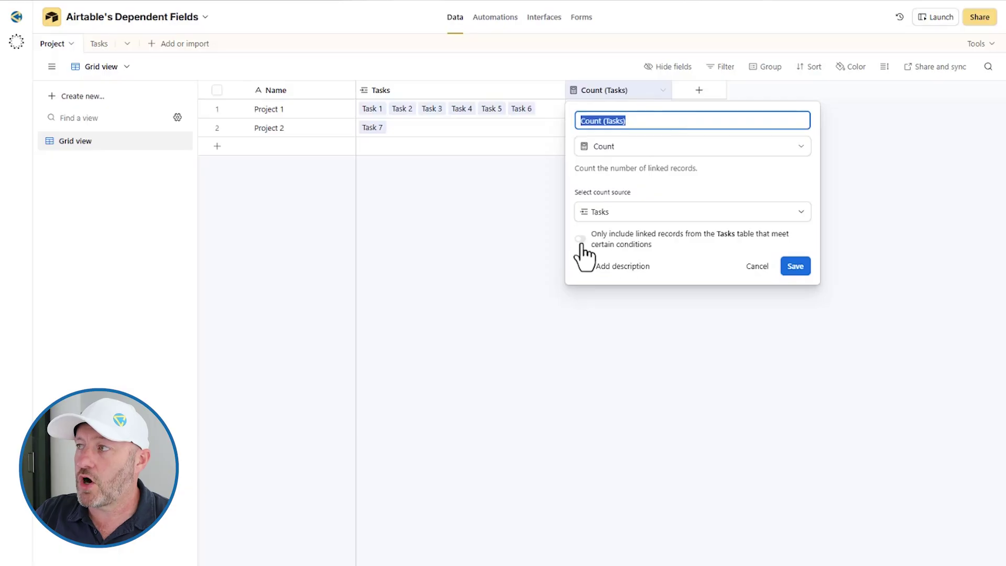
pyautogui.click(627, 244)
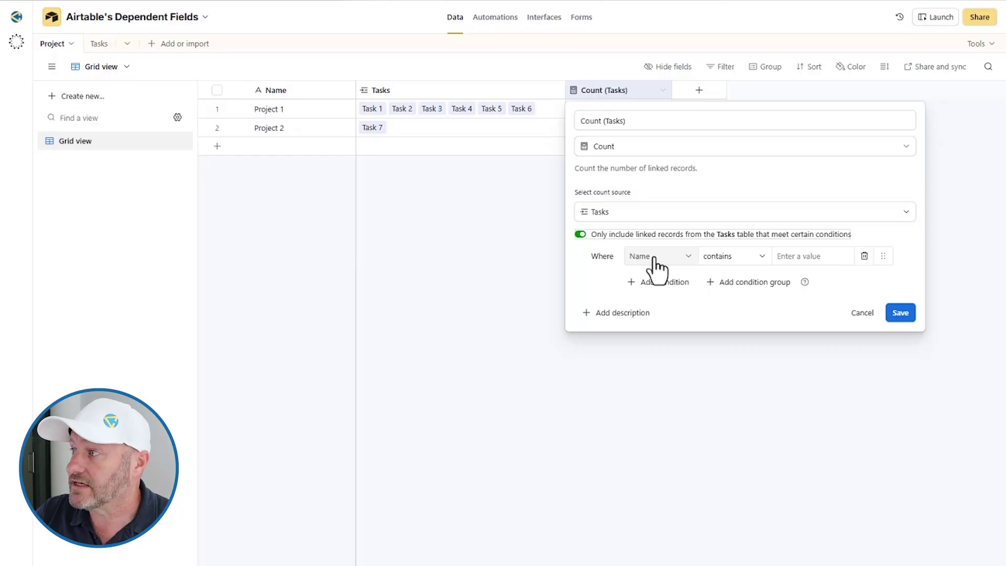
pyautogui.click(656, 260)
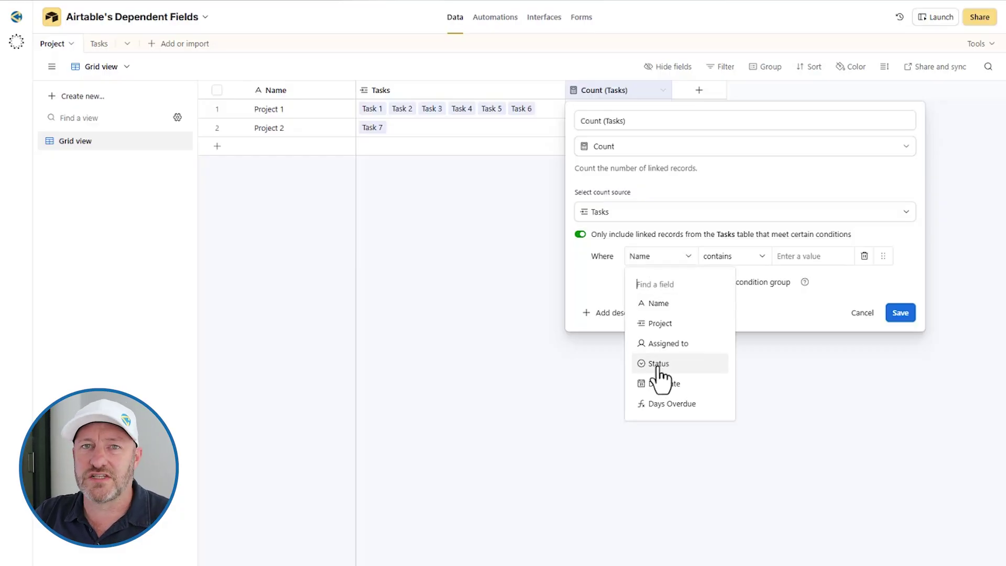
pyautogui.click(659, 365)
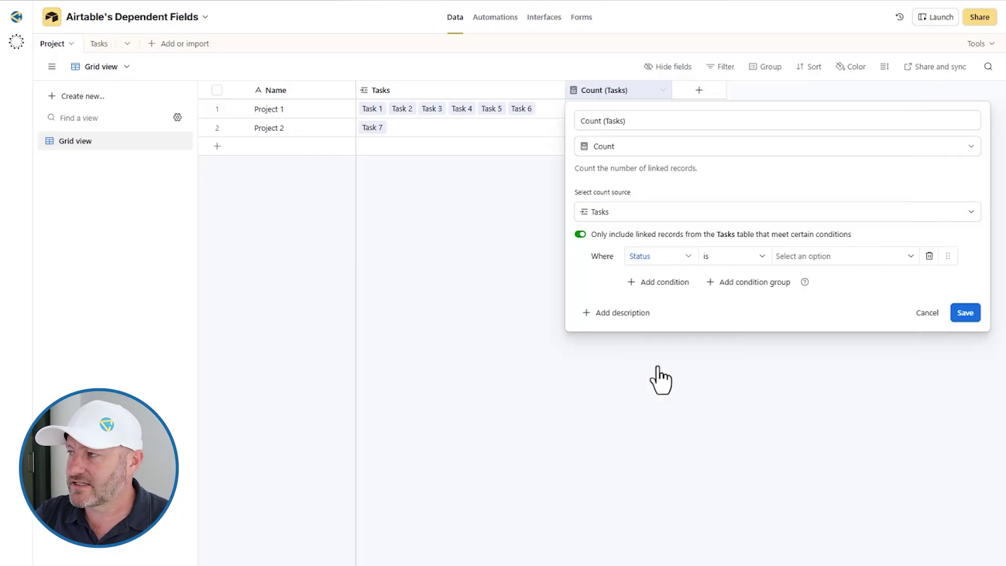
pyautogui.click(716, 264)
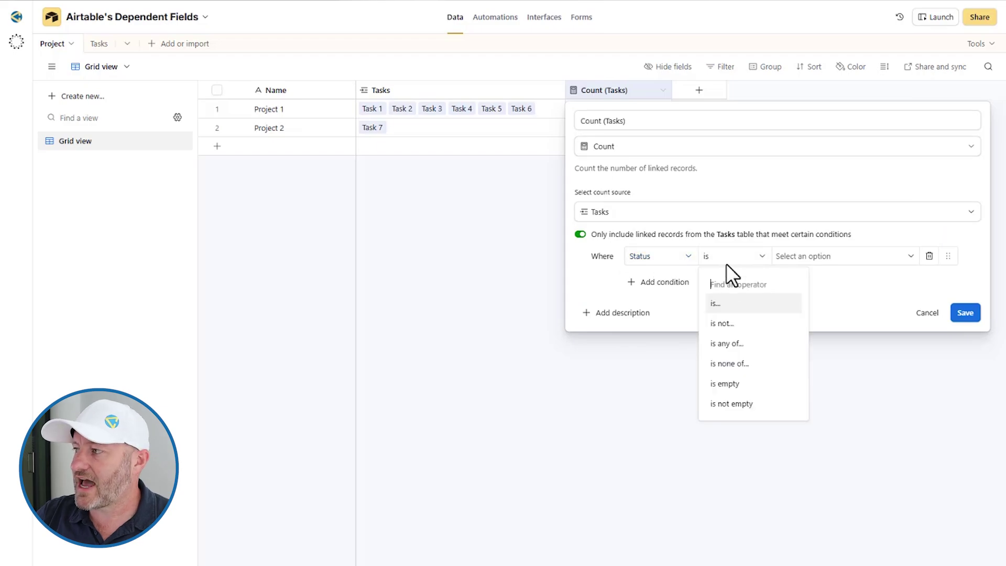
pyautogui.click(727, 363)
pyautogui.click(820, 259)
pyautogui.click(821, 351)
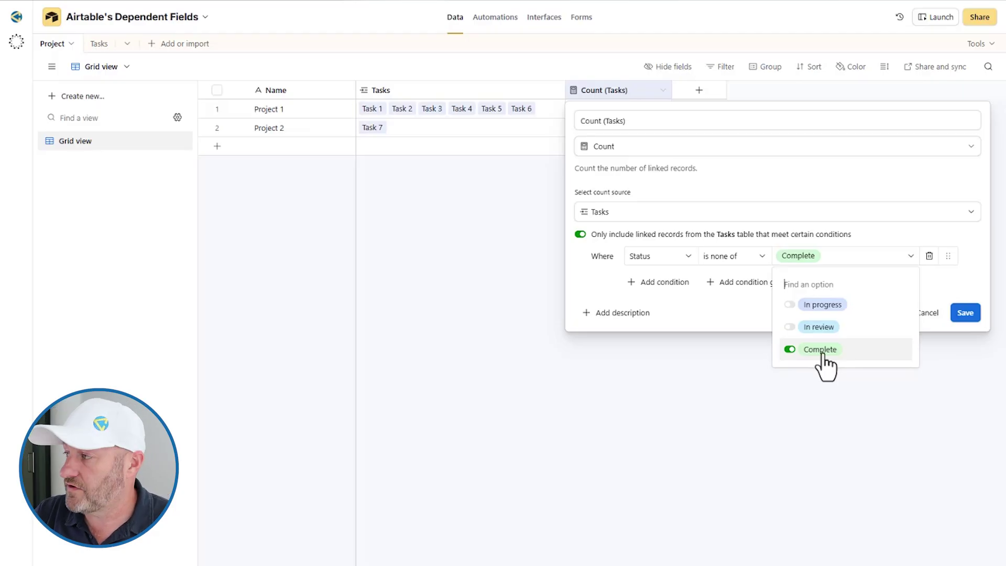
pyautogui.click(935, 281)
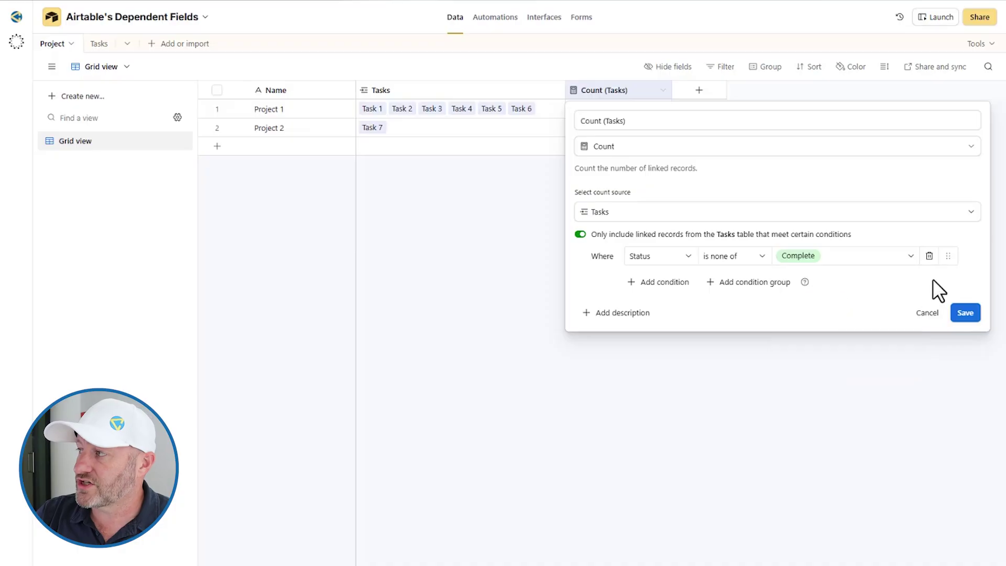
pyautogui.click(965, 311)
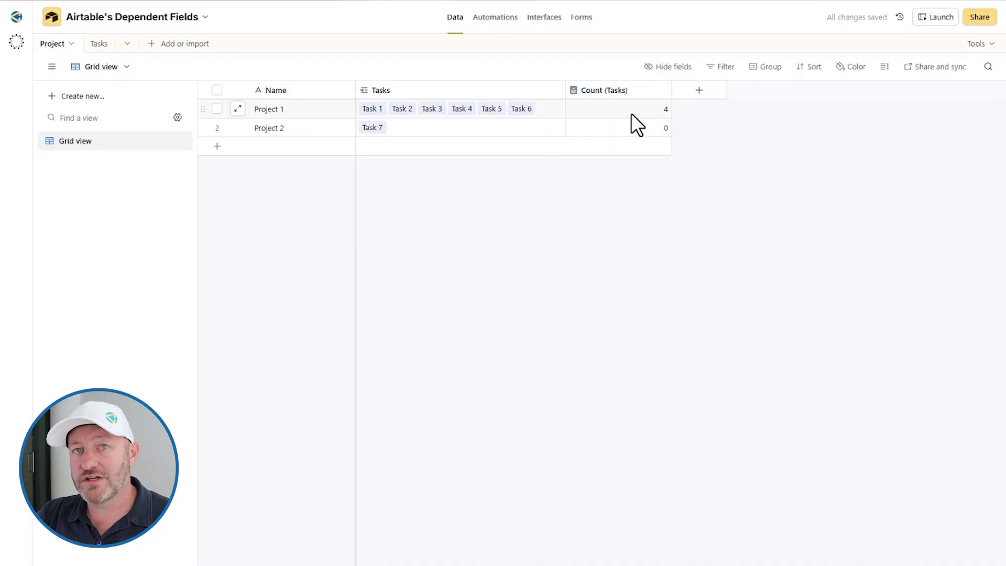
pyautogui.click(631, 114)
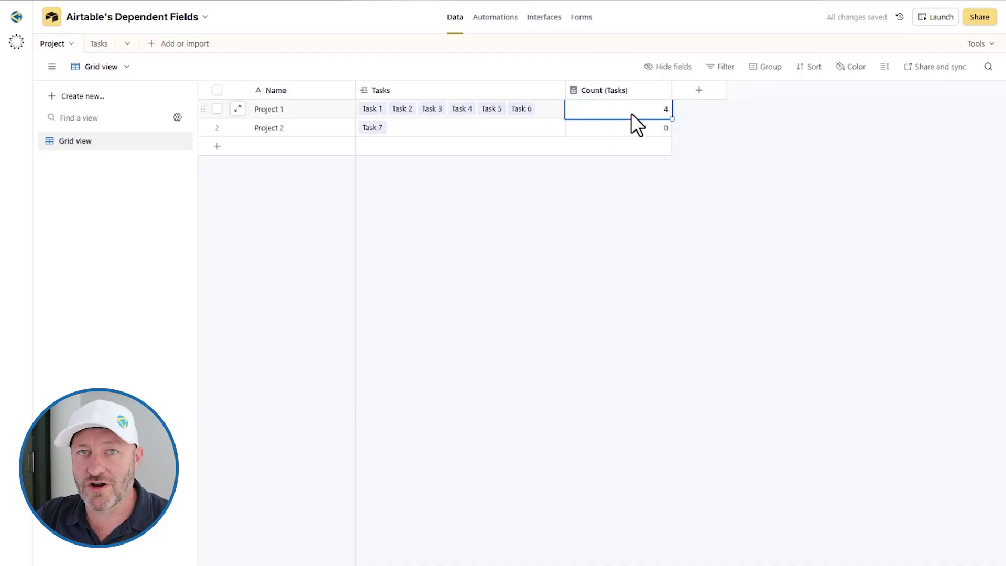
pyautogui.click(630, 128)
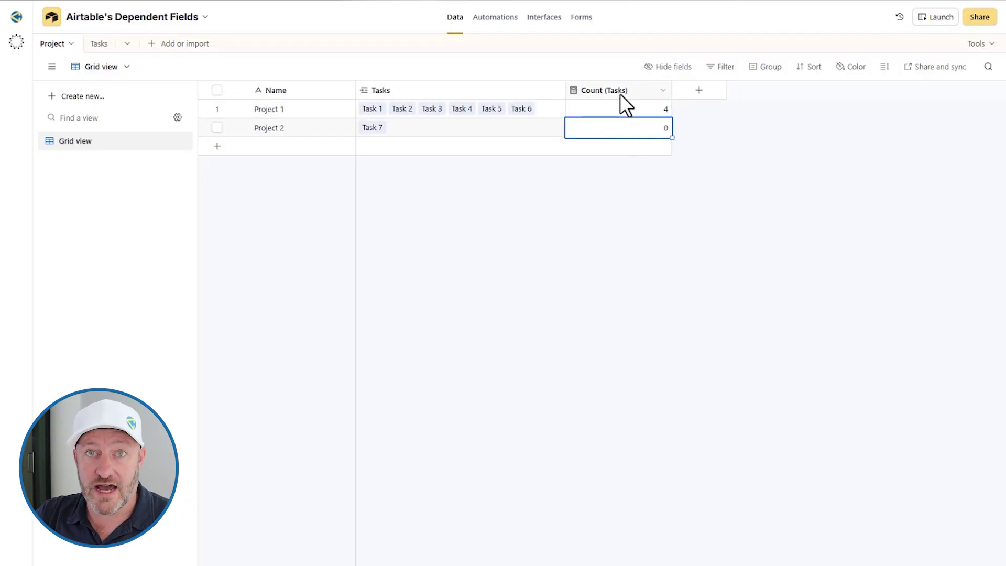
# Reopen the Count (Tasks) settings and close them without changes.
pyautogui.doubleClick(620, 94)
pyautogui.click(610, 121)
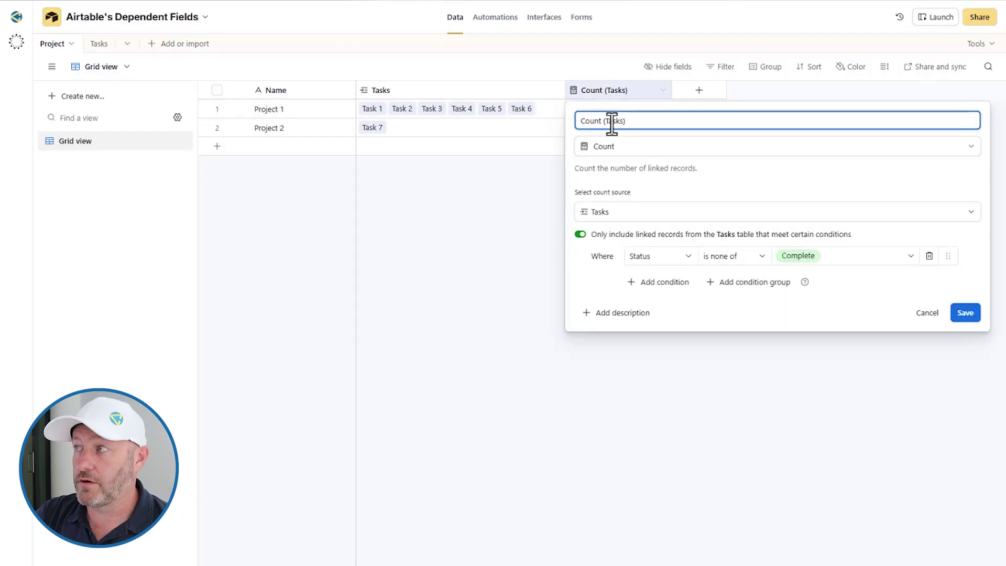
pyautogui.tripleClick(601, 124)
pyautogui.click(530, 288)
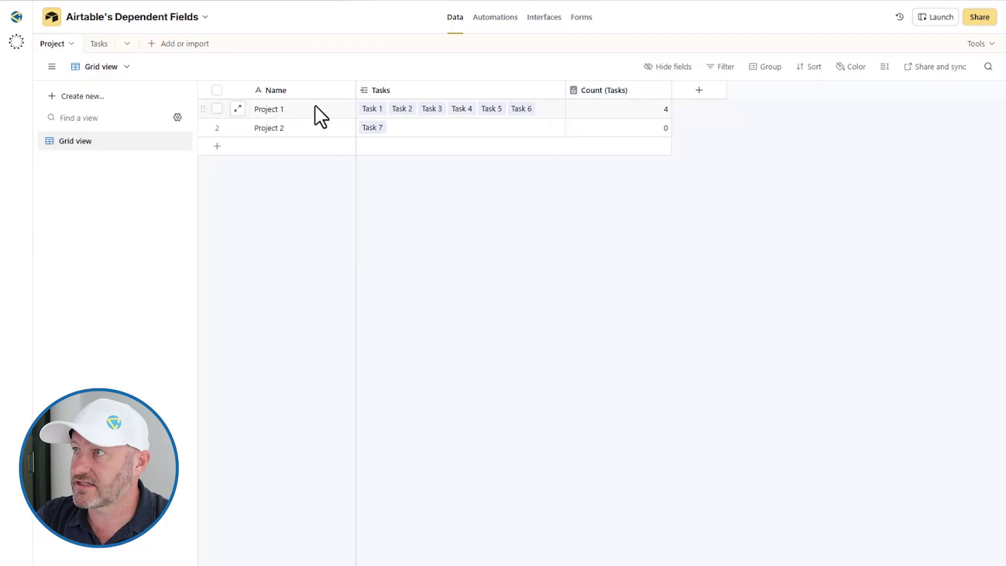
# Cross-check the task statuses in the Tasks table against Project 1's count of 4.
pyautogui.click(90, 44)
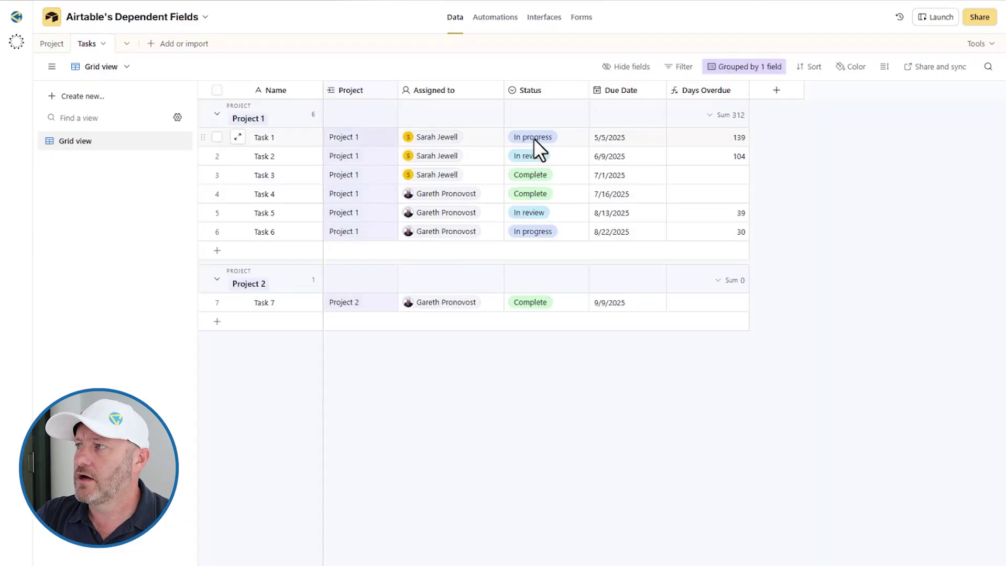
pyautogui.click(534, 138)
pyautogui.click(535, 154)
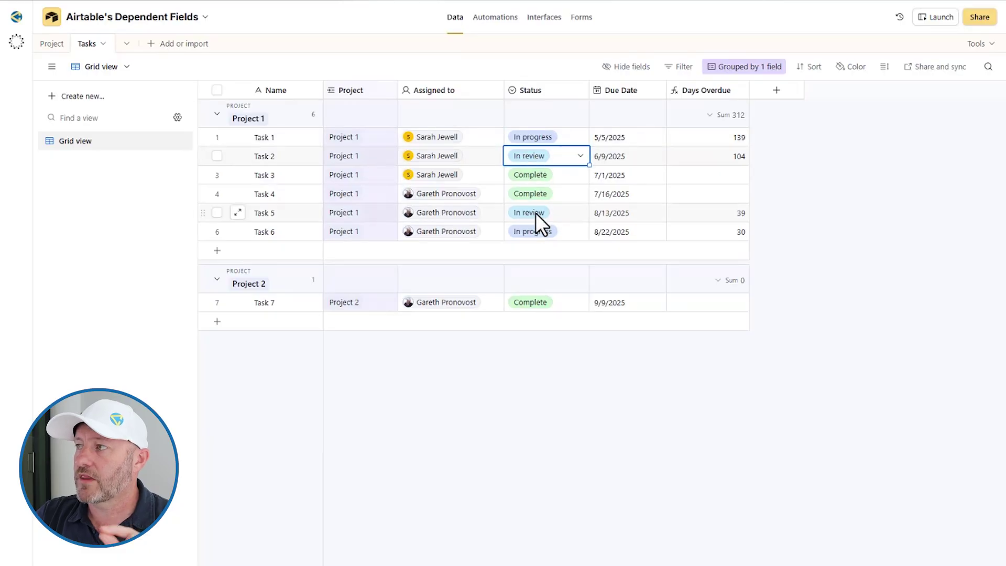
pyautogui.click(536, 214)
pyautogui.click(542, 233)
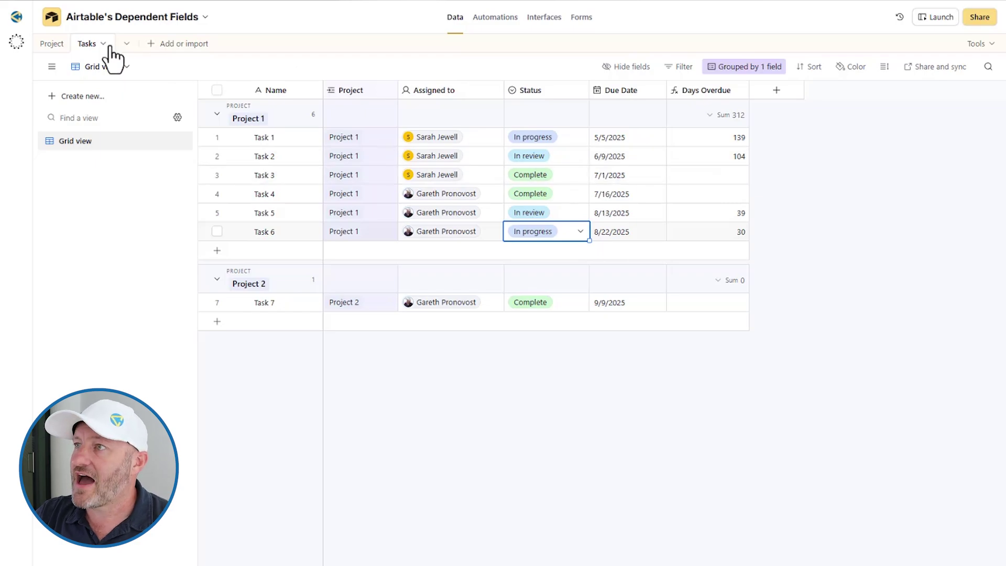
pyautogui.click(49, 43)
pyautogui.click(630, 110)
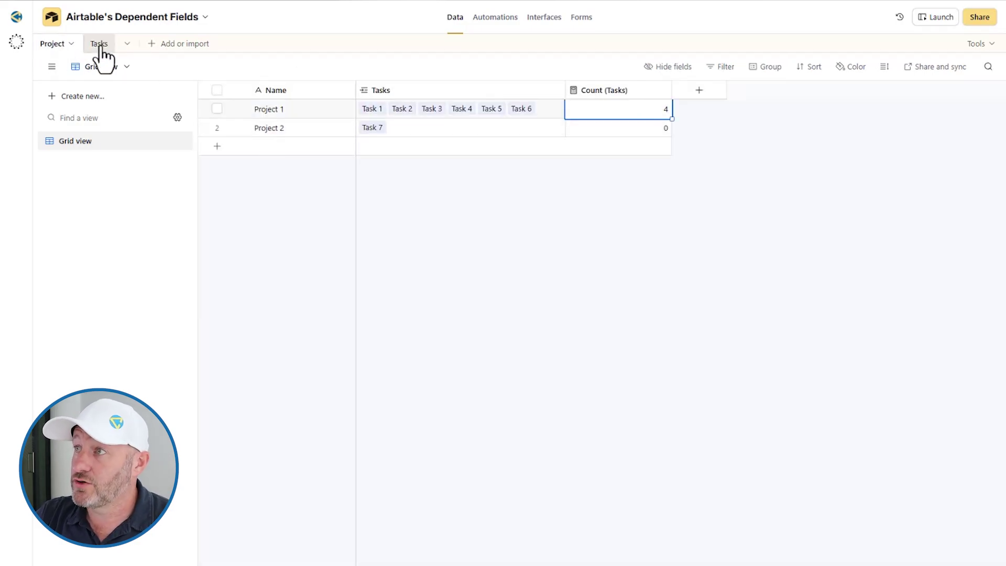
pyautogui.click(87, 44)
pyautogui.click(264, 302)
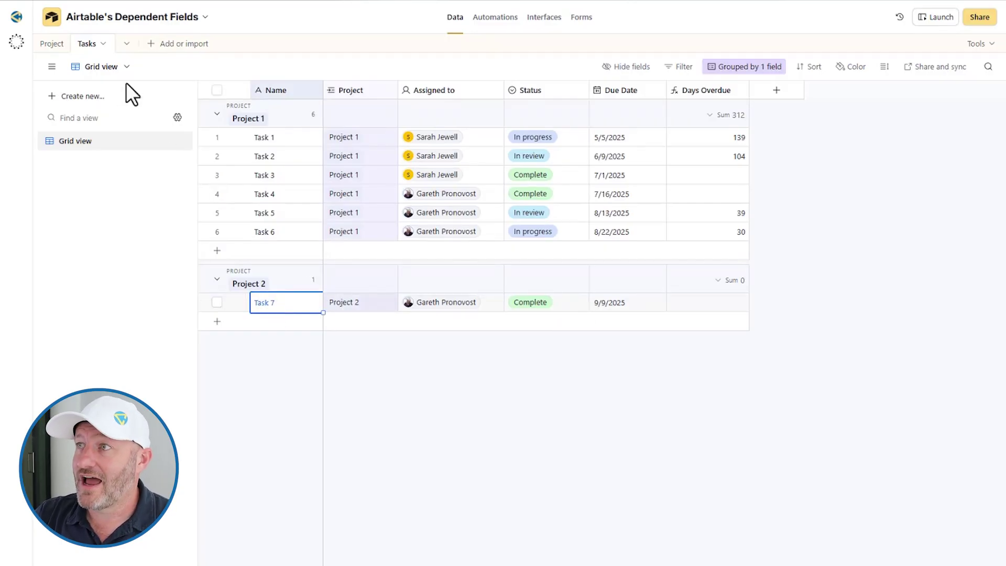
pyautogui.click(52, 43)
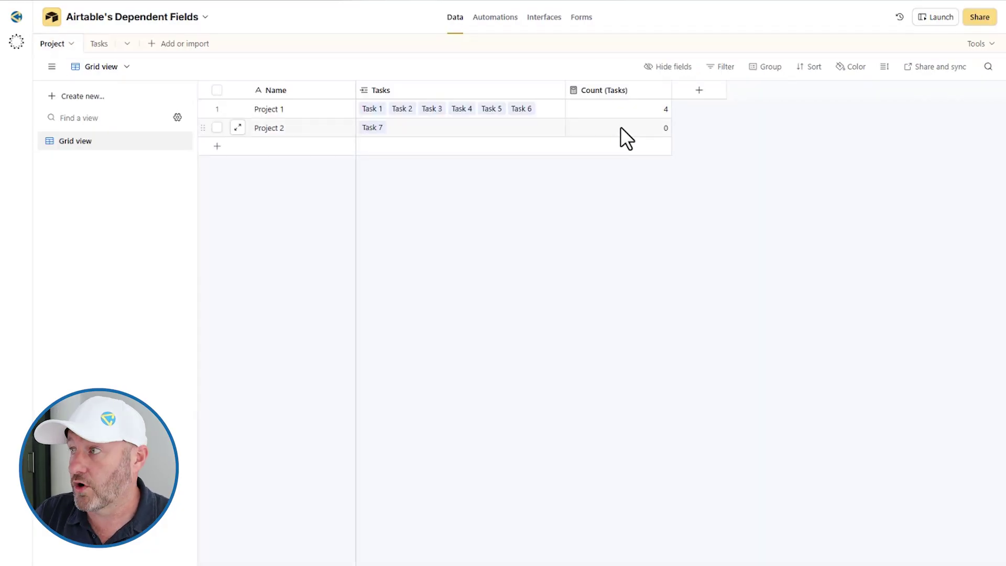
# Add two Name conditions and a condition group to Count (Tasks), then move both into the group.
pyautogui.moveTo(610, 90)
pyautogui.doubleClick(614, 85)
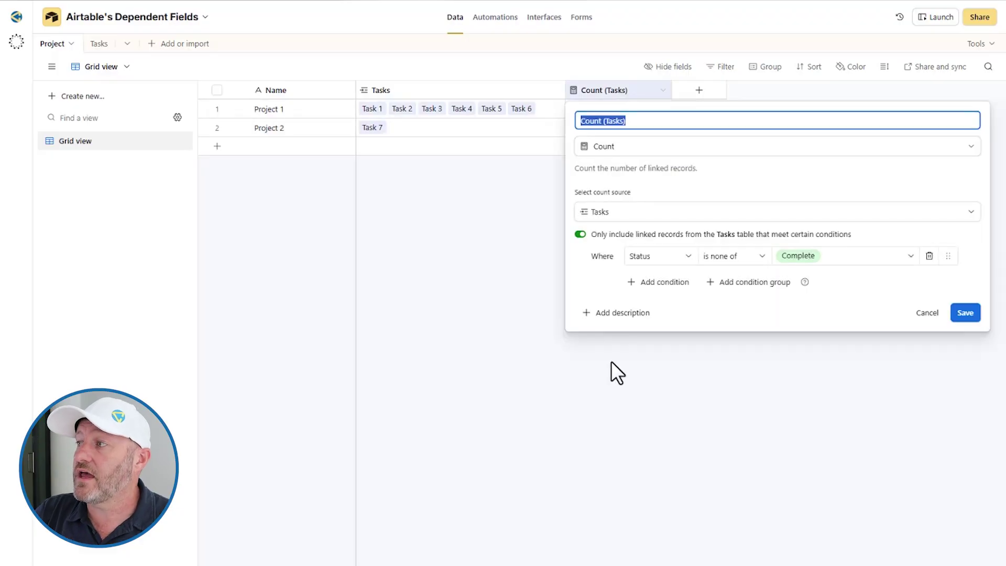
pyautogui.click(667, 283)
pyautogui.click(656, 307)
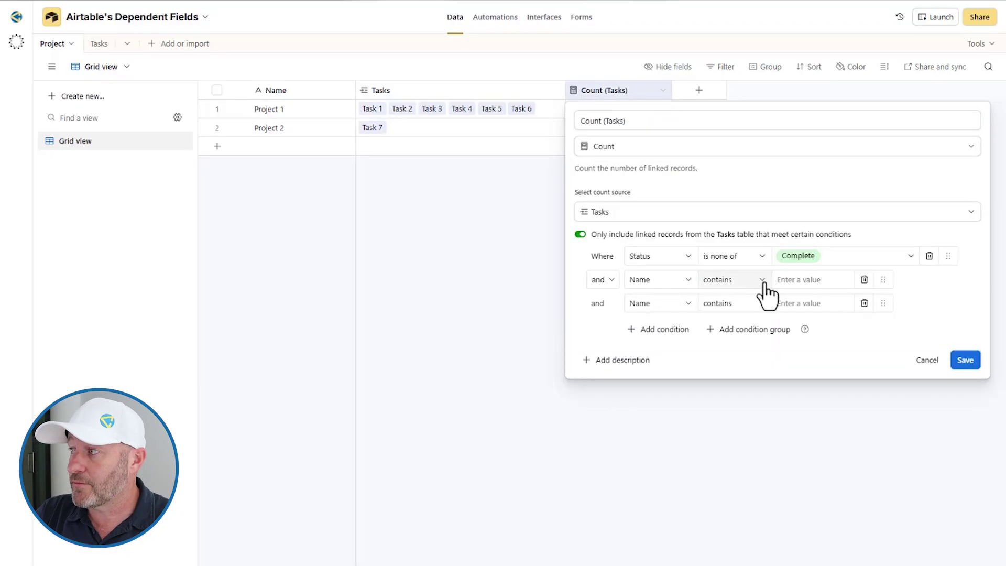
pyautogui.click(754, 330)
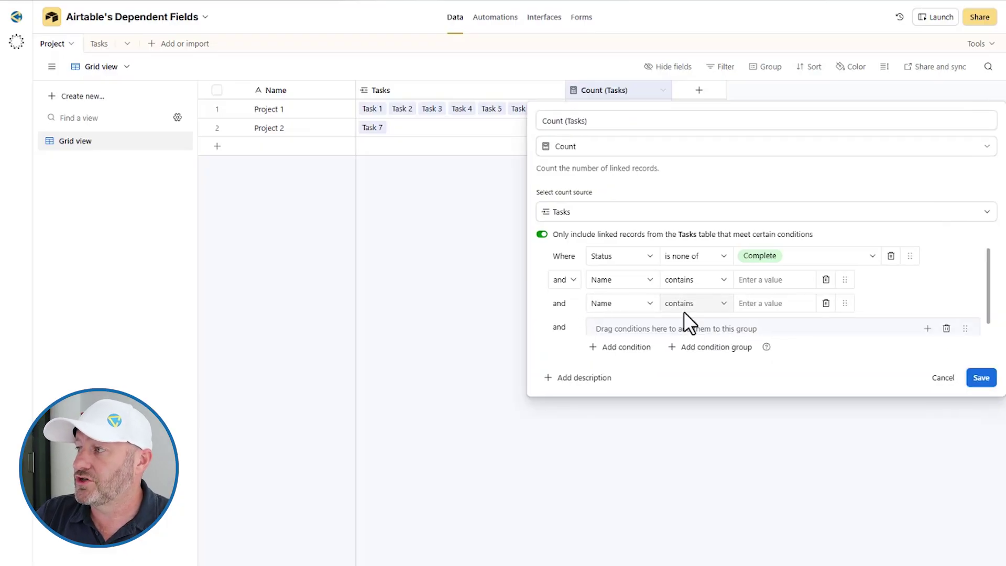
pyautogui.scroll(-1, 684, 314)
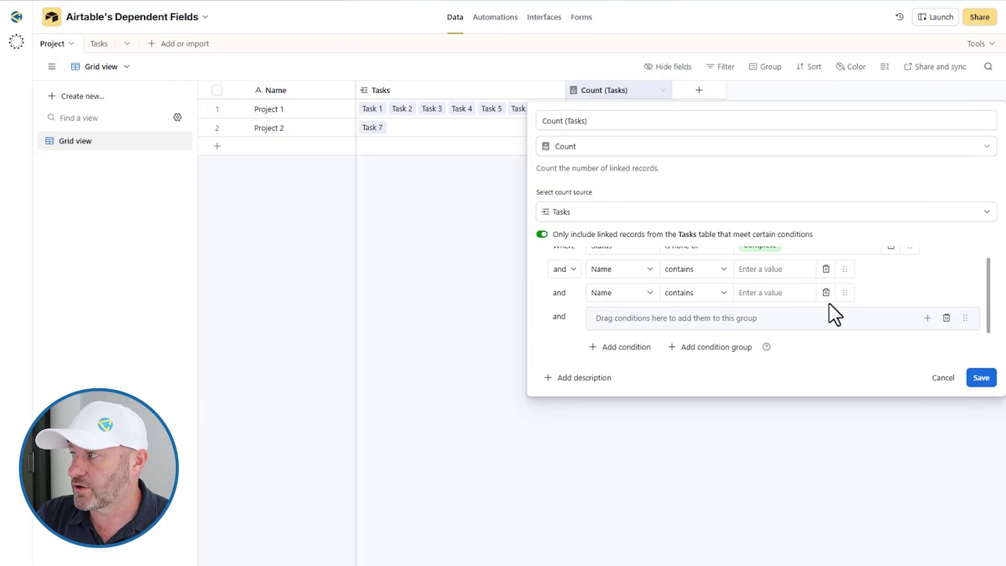
pyautogui.moveTo(841, 293); pyautogui.dragTo(886, 315)
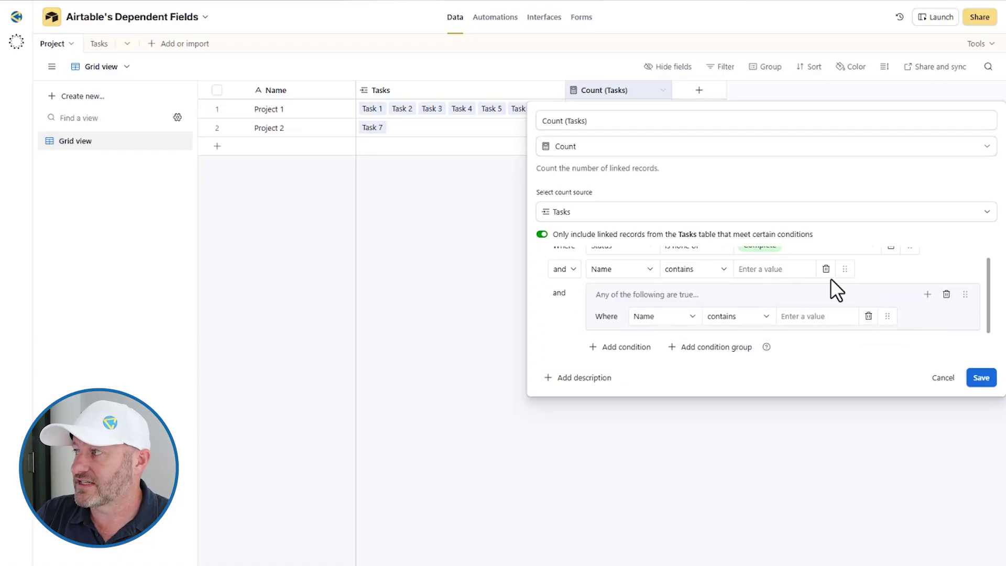
pyautogui.moveTo(846, 266); pyautogui.dragTo(876, 292)
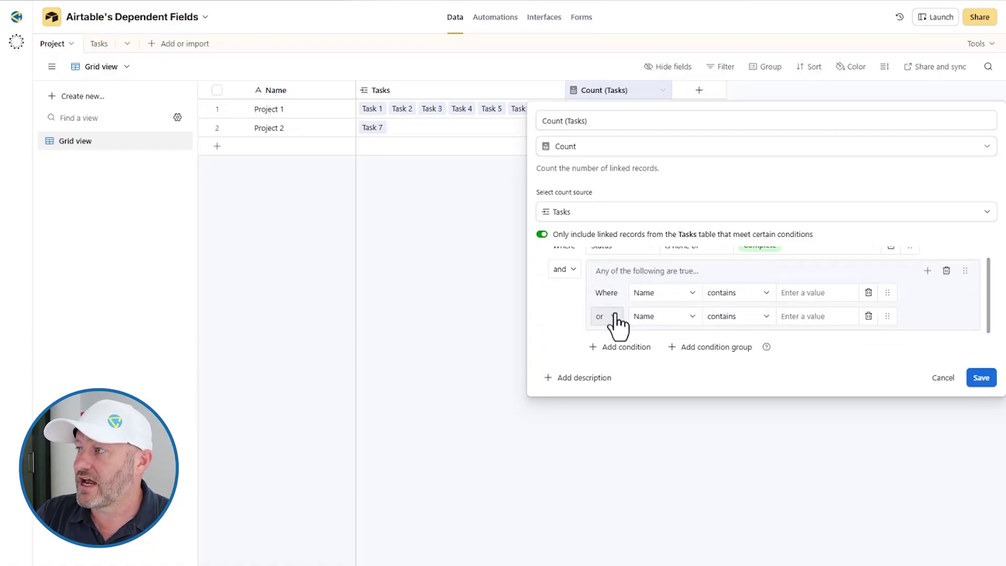
pyautogui.click(611, 318)
pyautogui.click(603, 343)
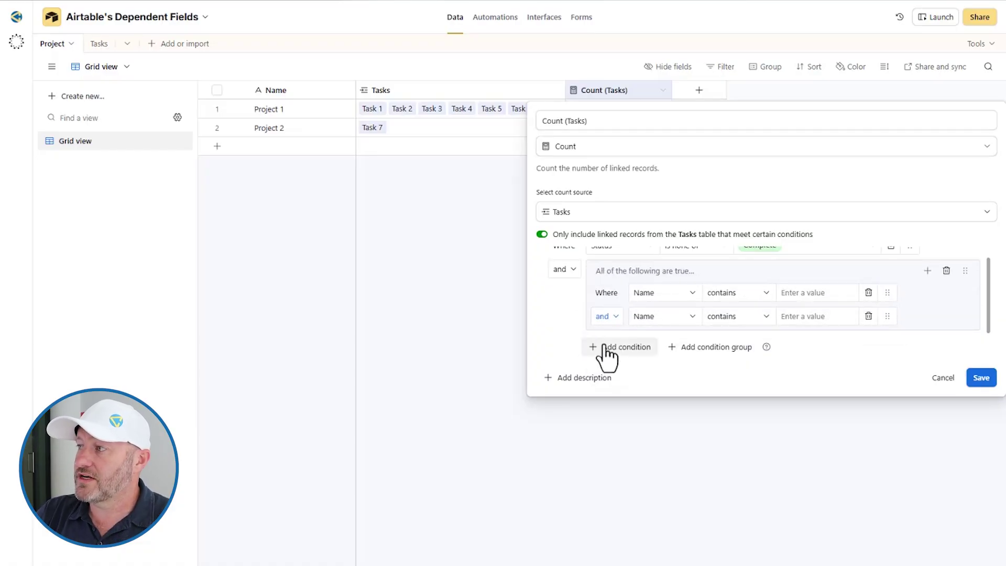
pyautogui.scroll(1, 597, 323)
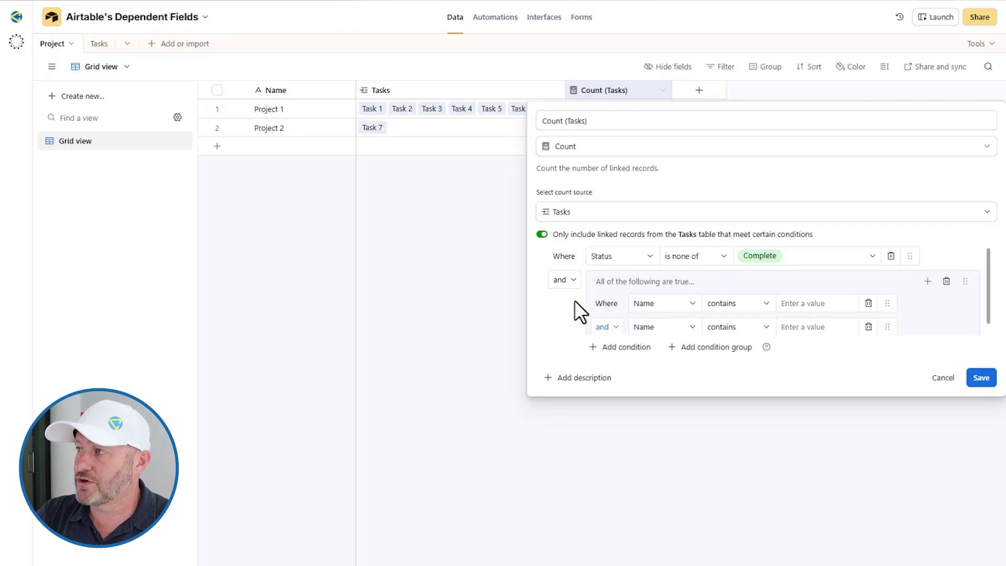
# Combine the rules with 'or' and set the grouped fields to Project and Assigned to, then cancel.
pyautogui.click(567, 280)
pyautogui.click(557, 320)
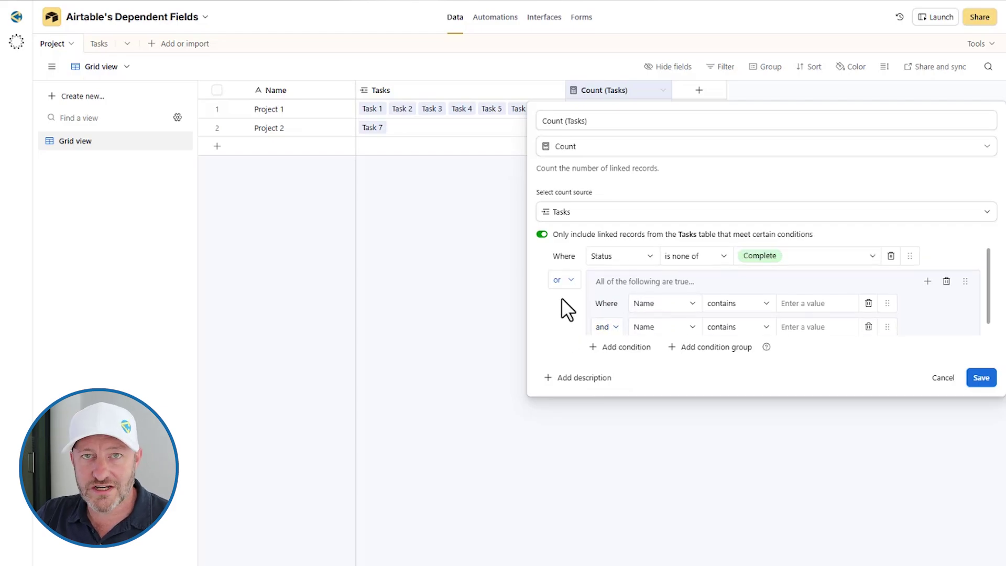
pyautogui.click(646, 304)
pyautogui.click(674, 372)
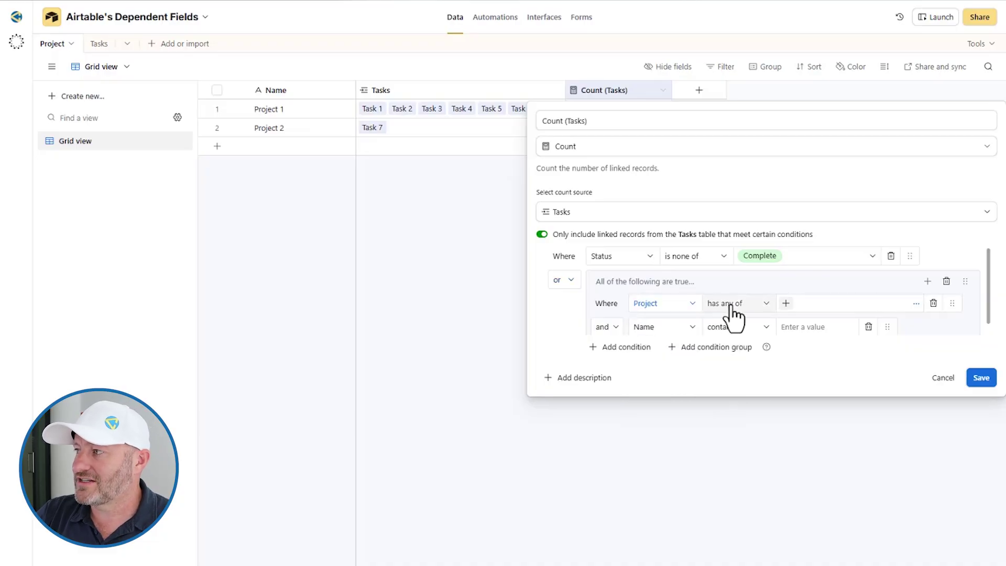
pyautogui.click(732, 313)
pyautogui.click(716, 306)
pyautogui.click(660, 326)
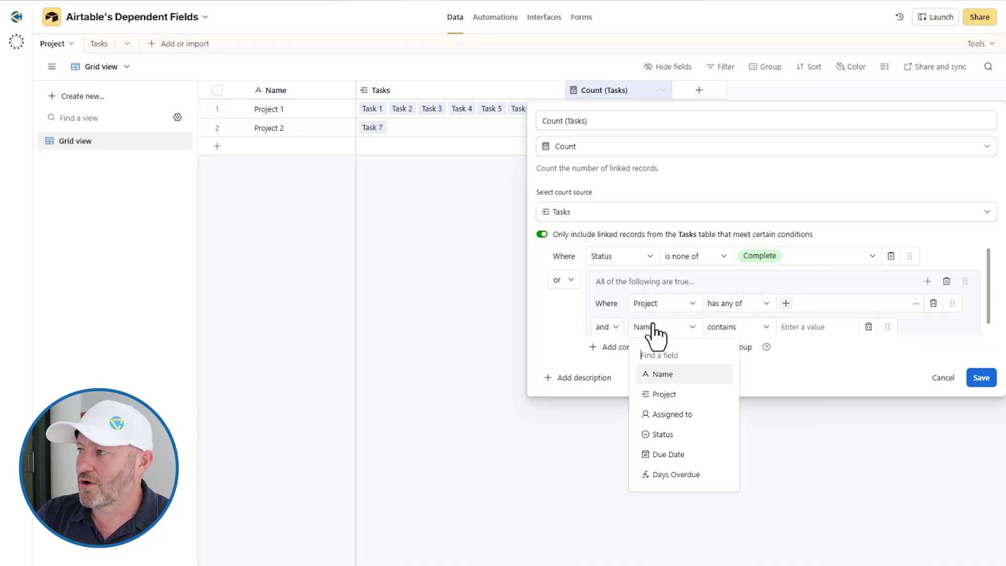
pyautogui.click(668, 415)
pyautogui.click(810, 327)
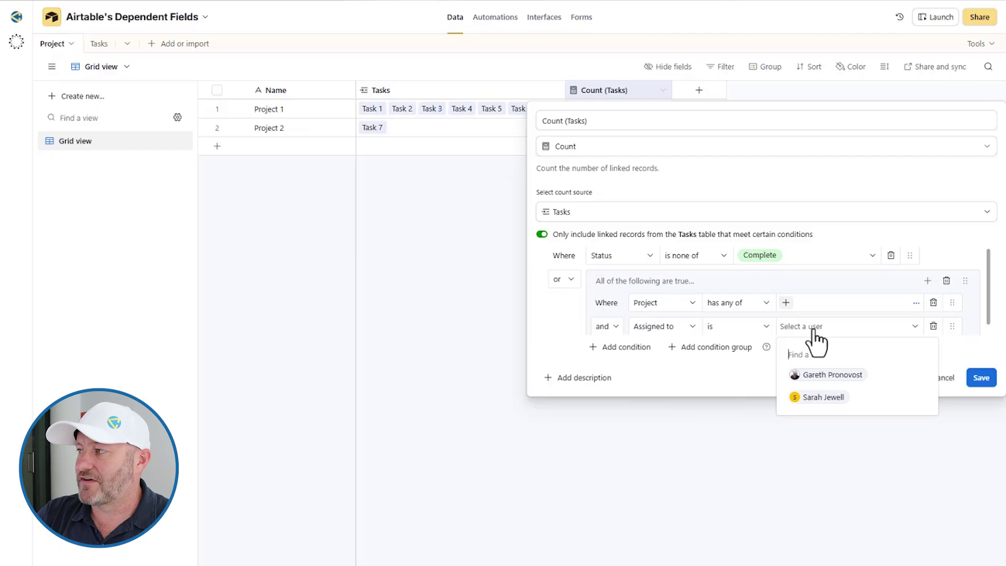
pyautogui.click(672, 286)
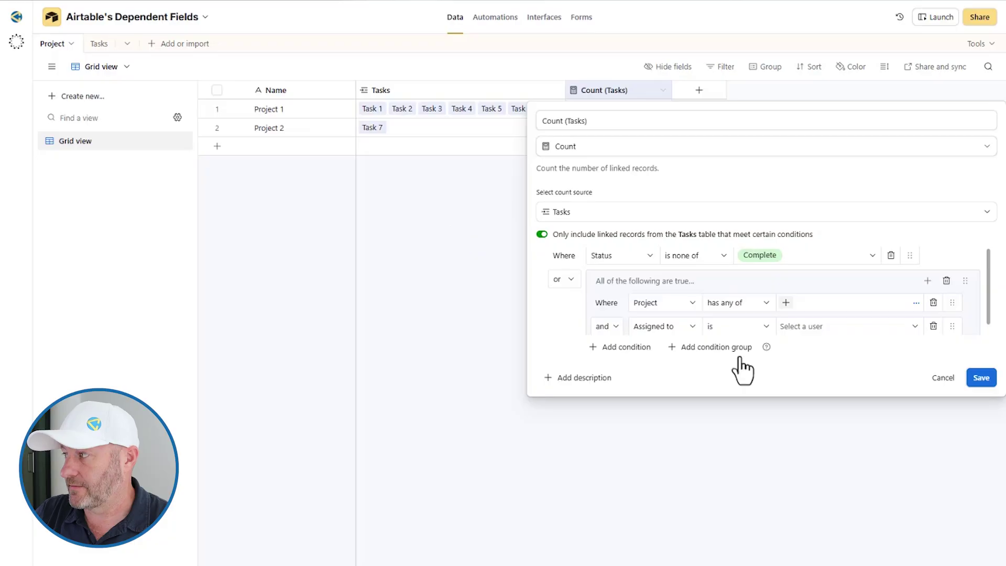
pyautogui.click(943, 380)
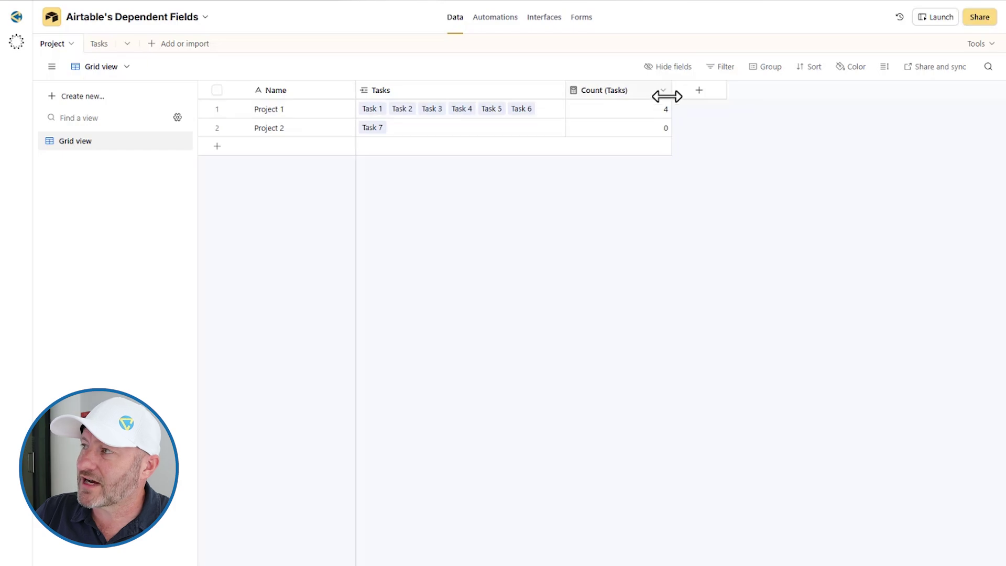
# Narrow the Count (Tasks) and Tasks columns after reviewing Task 1's status and Task 4's assignee.
pyautogui.moveTo(668, 90); pyautogui.dragTo(648, 89)
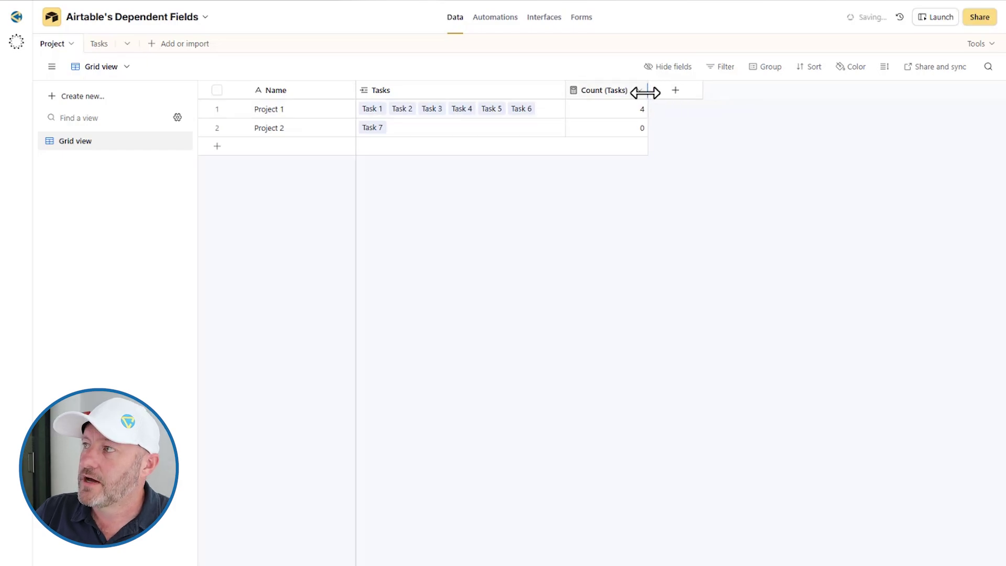
pyautogui.click(98, 43)
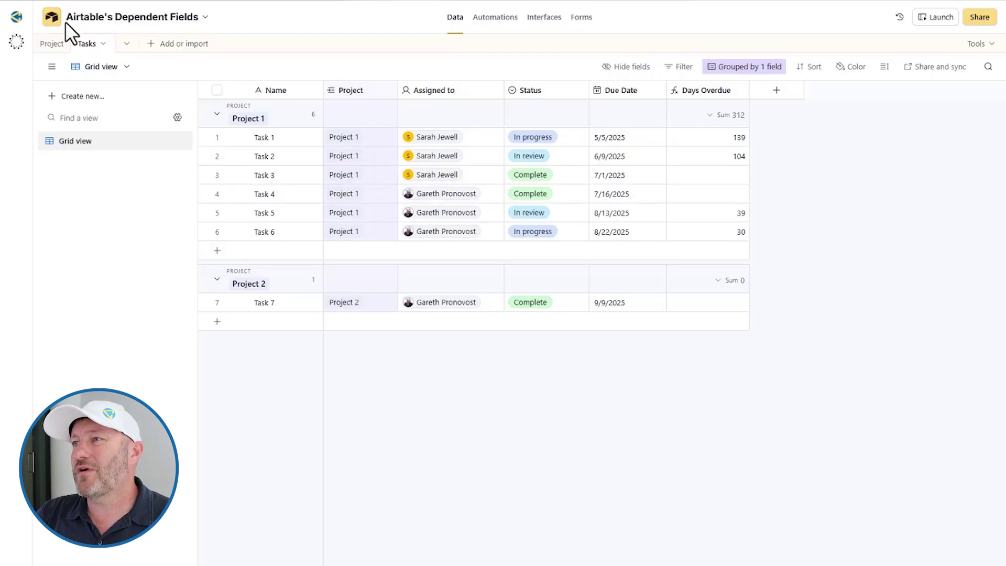
pyautogui.click(531, 138)
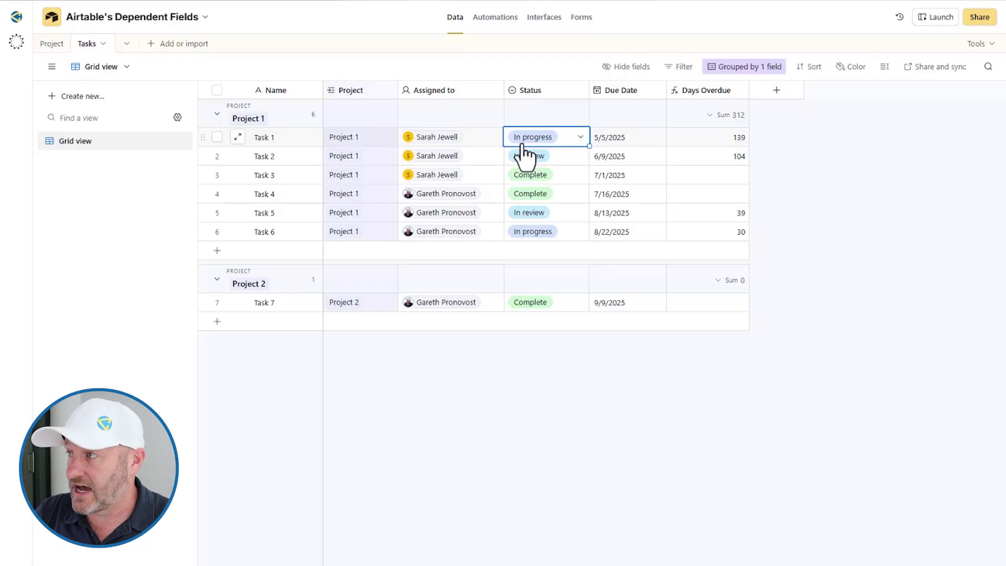
pyautogui.click(466, 195)
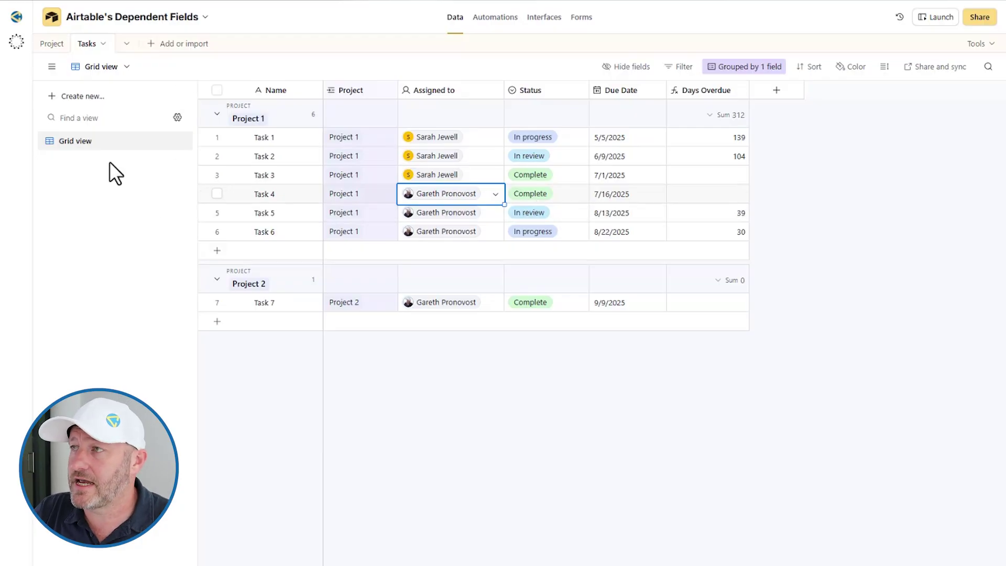
pyautogui.click(52, 45)
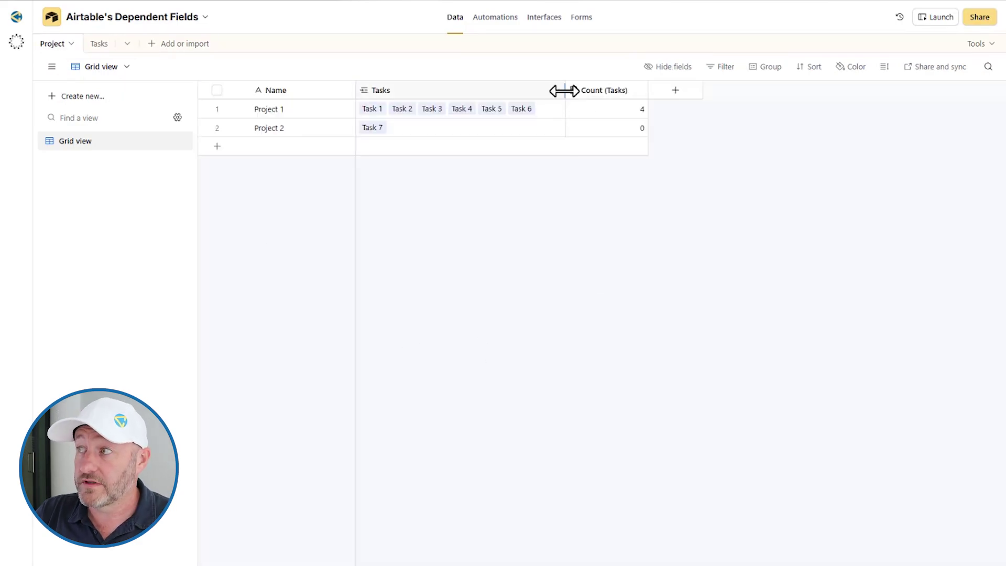
pyautogui.moveTo(565, 91); pyautogui.dragTo(553, 90)
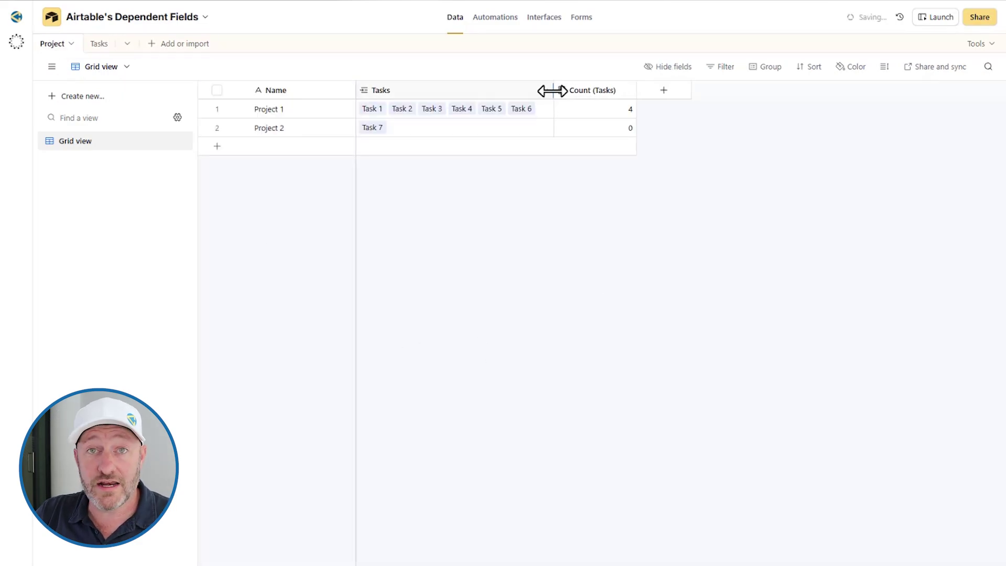
# Create a Lookup of the linked Tasks' Assigned to values and widen its column.
pyautogui.click(664, 92)
pyautogui.write('loo')
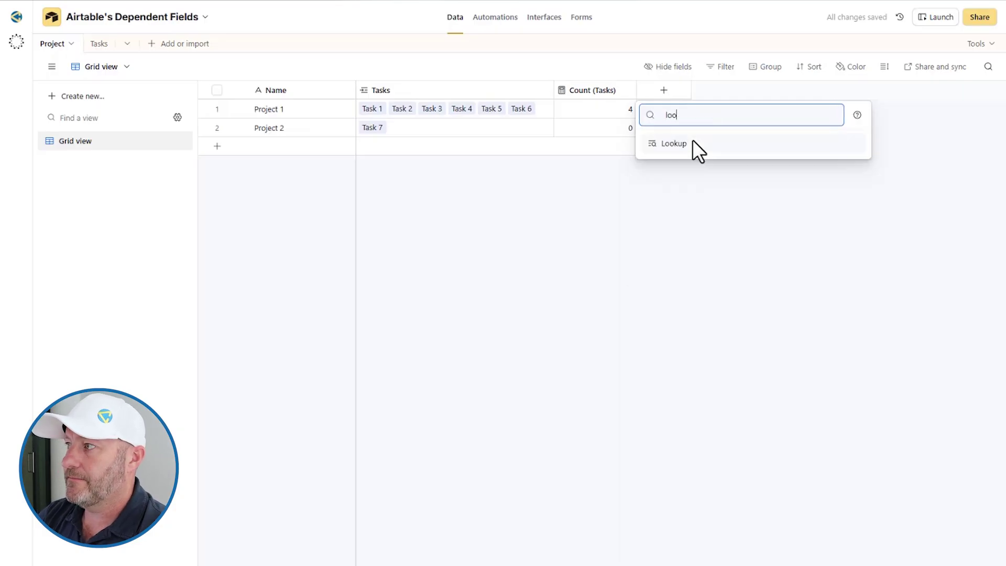
pyautogui.click(688, 147)
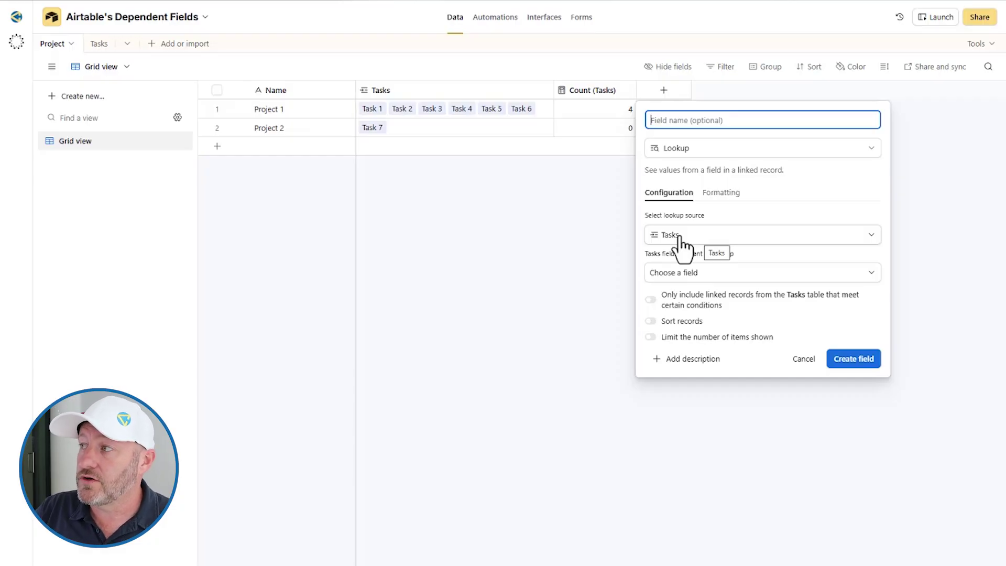
pyautogui.click(680, 240)
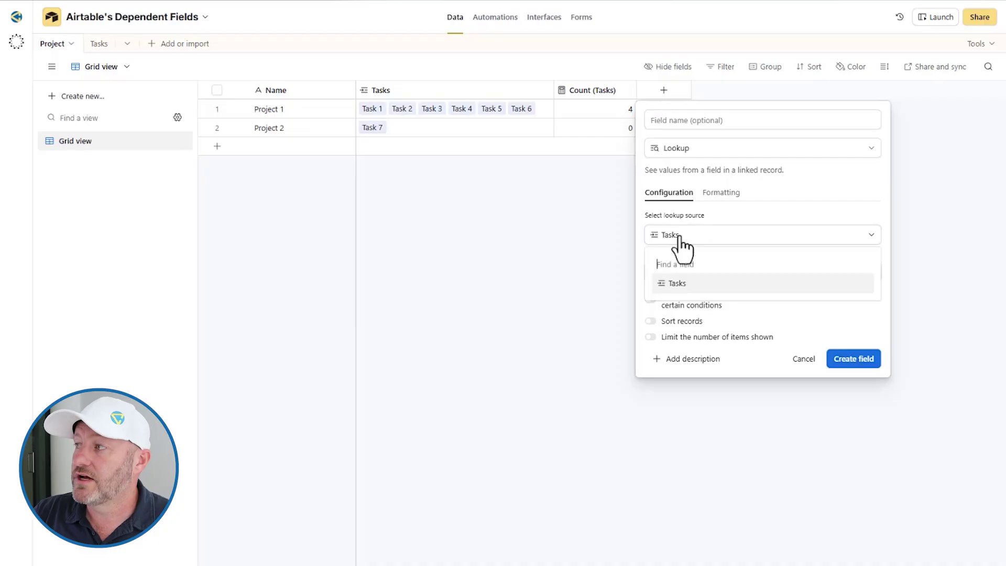
pyautogui.click(674, 283)
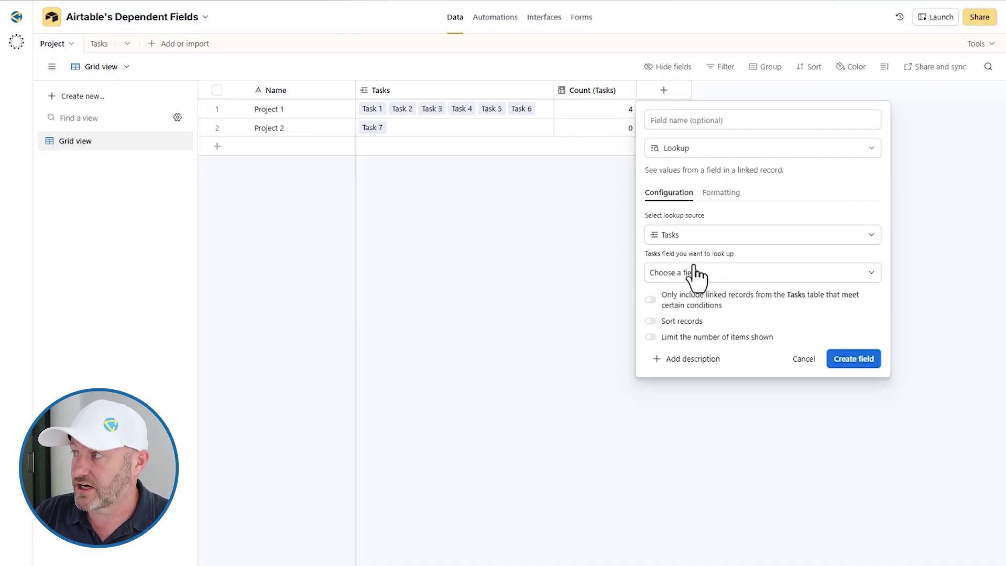
pyautogui.click(691, 276)
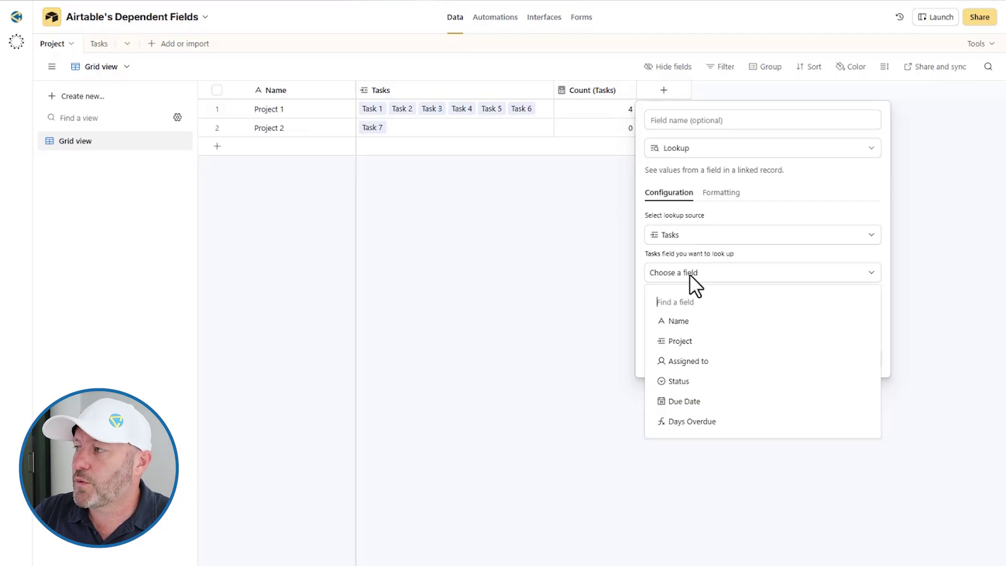
pyautogui.click(695, 363)
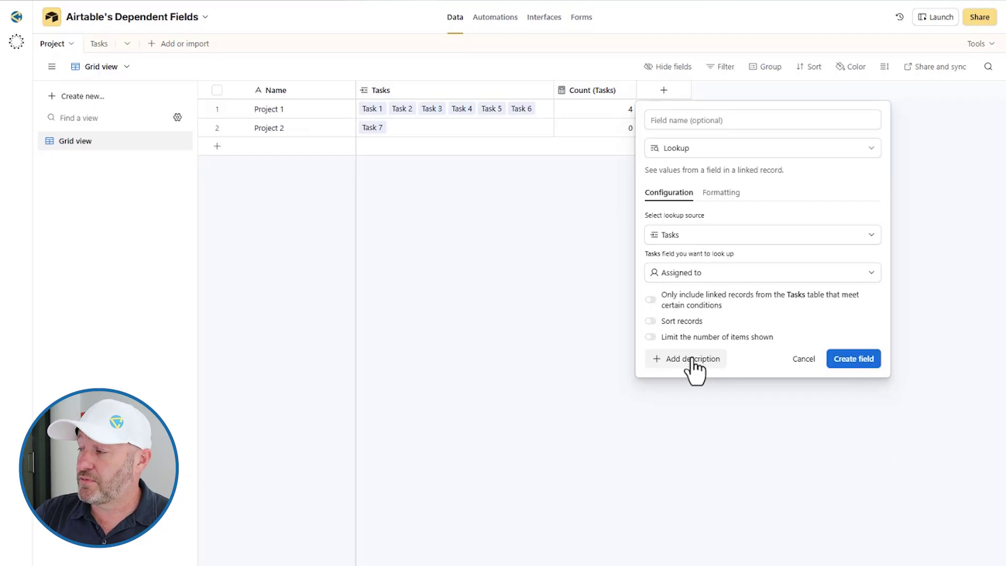
pyautogui.click(845, 360)
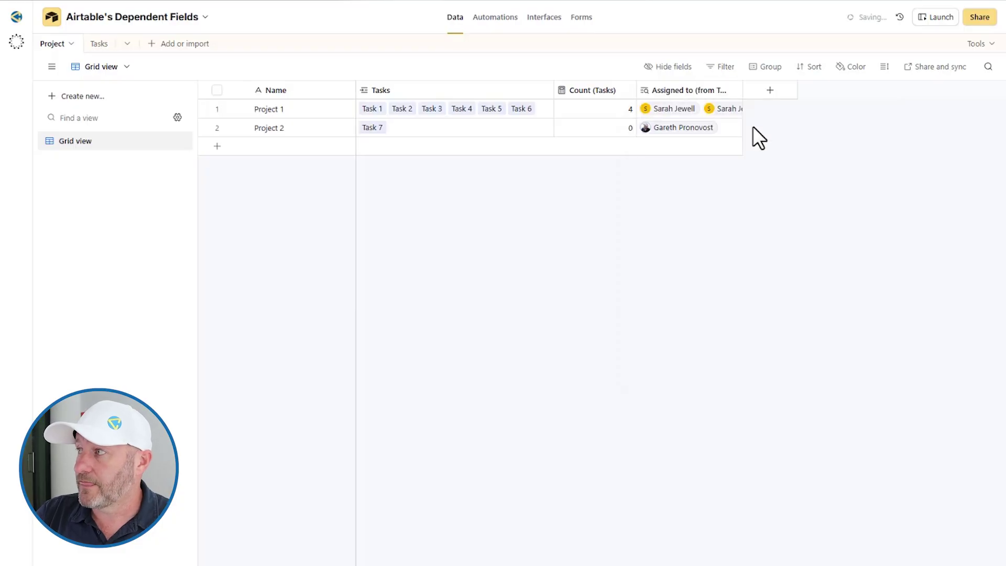
pyautogui.moveTo(742, 90); pyautogui.dragTo(933, 89)
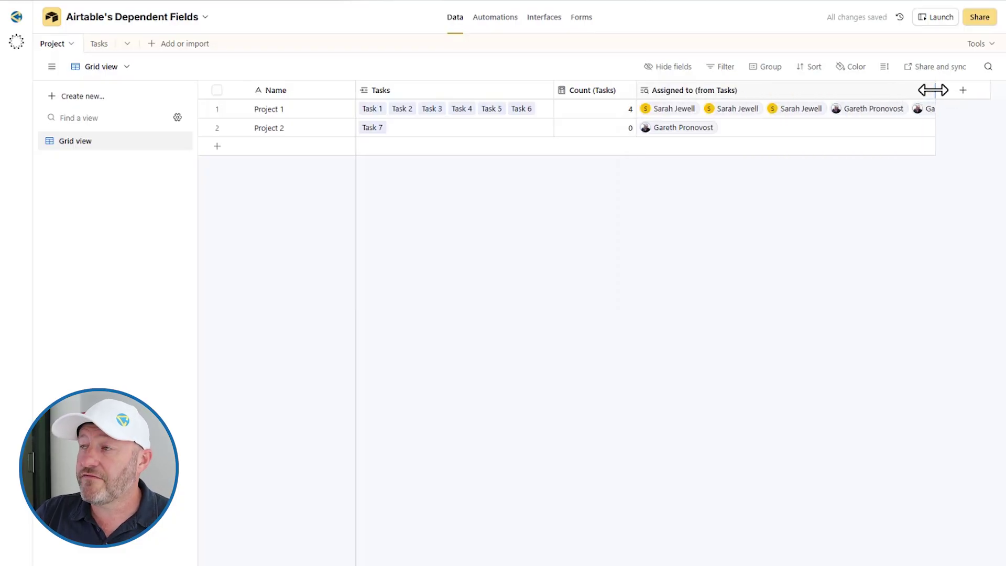
pyautogui.moveTo(689, 89)
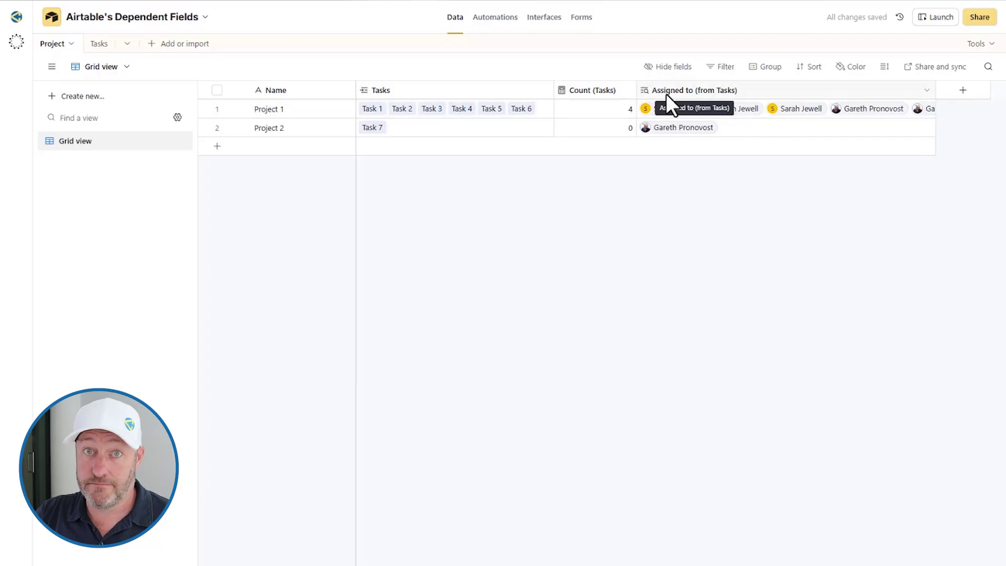
# Add a condition to the assignee lookup: Status is any of several values.
pyautogui.doubleClick(666, 94)
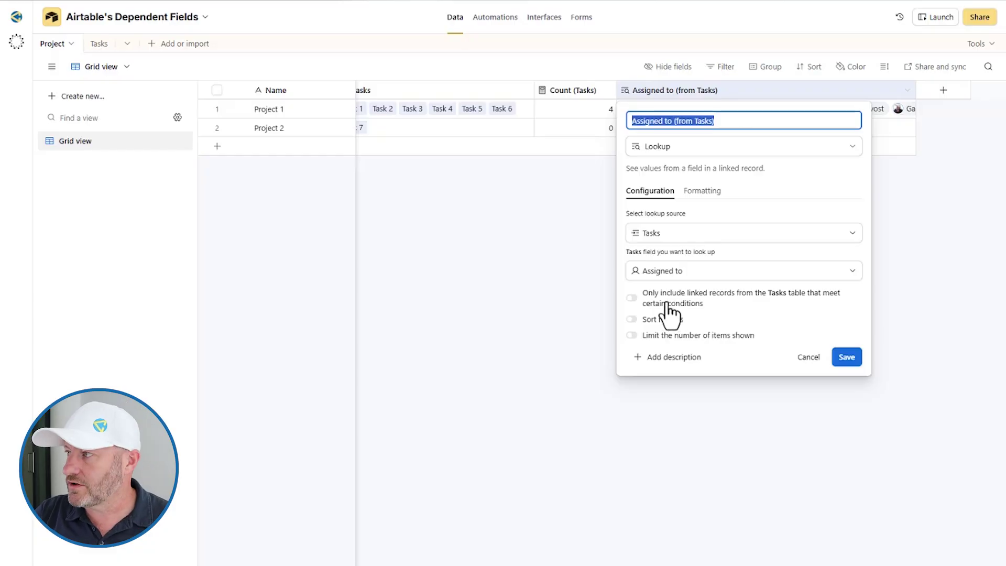
pyautogui.click(633, 299)
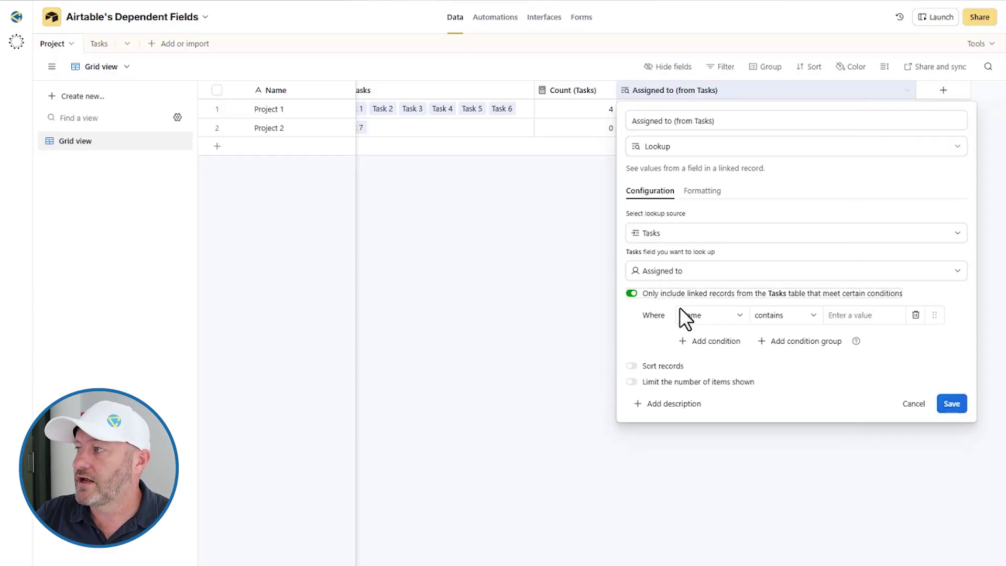
pyautogui.click(693, 316)
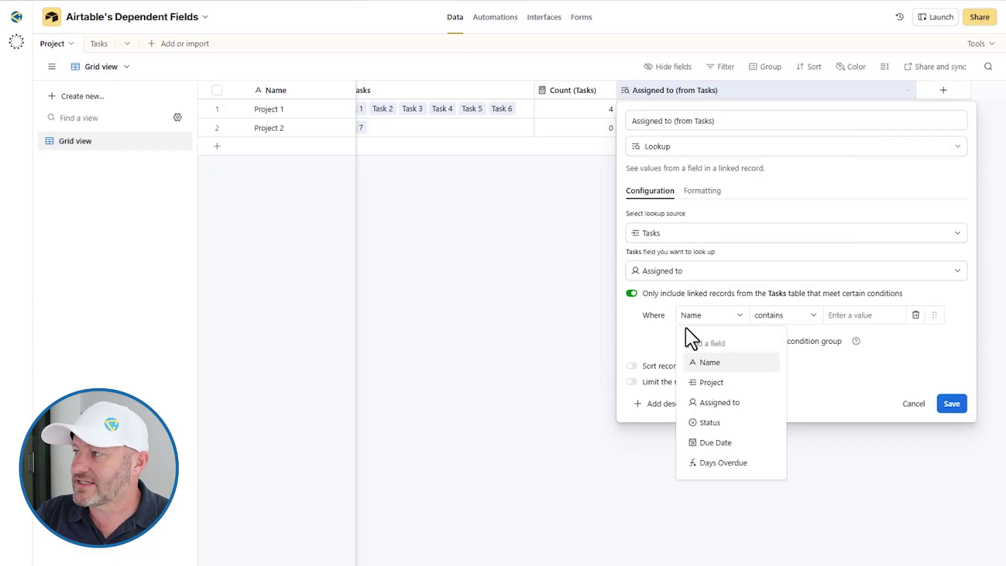
pyautogui.click(719, 423)
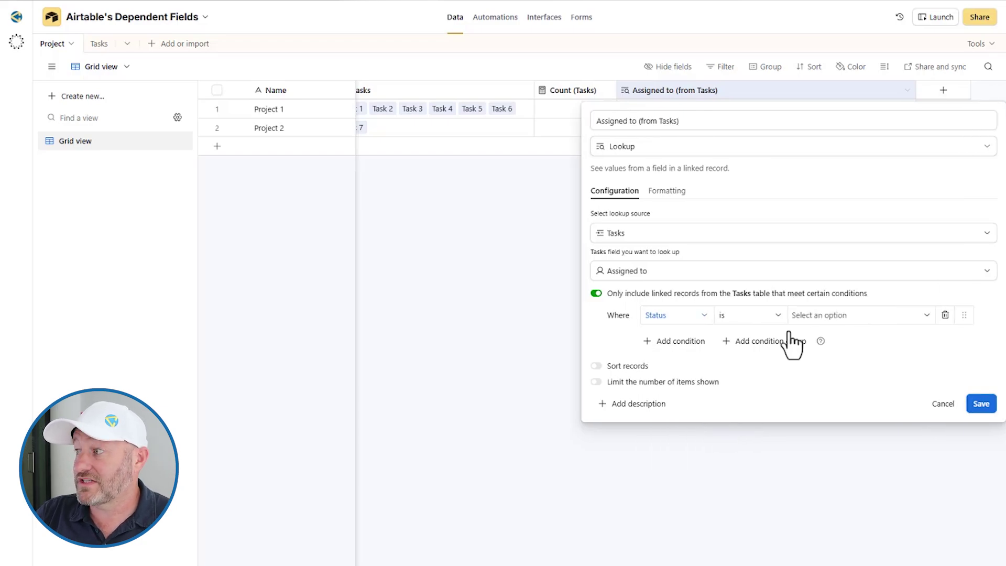
pyautogui.click(827, 321)
pyautogui.click(775, 317)
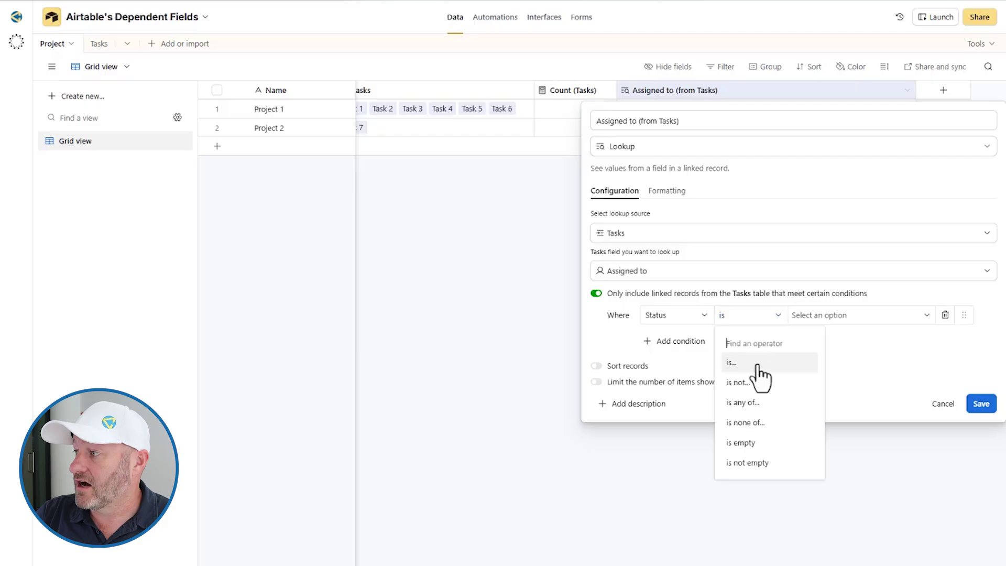
pyautogui.click(748, 405)
# Allow only In progress and In review statuses, save, and widen the lookup column.
pyautogui.click(826, 317)
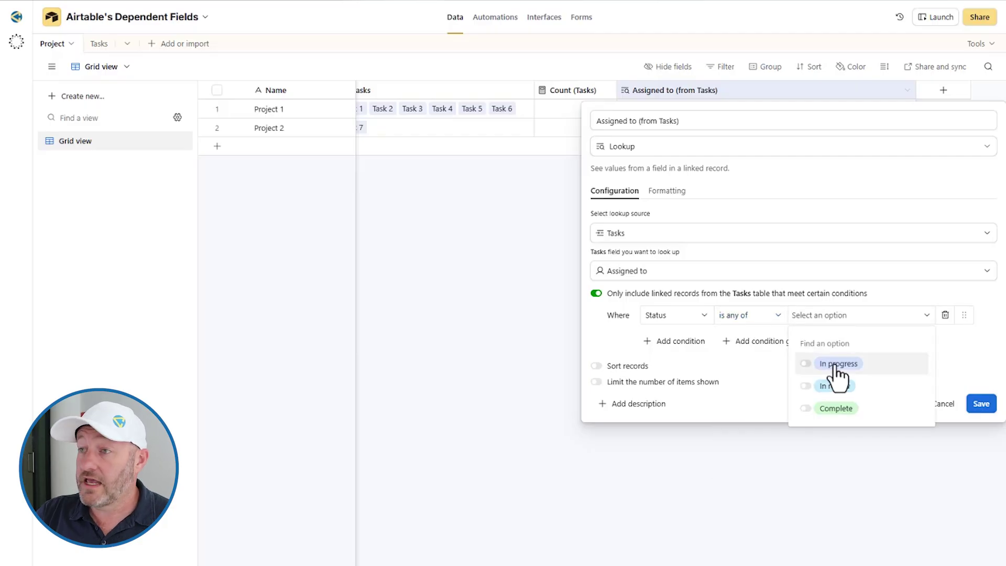
pyautogui.click(836, 364)
pyautogui.click(836, 386)
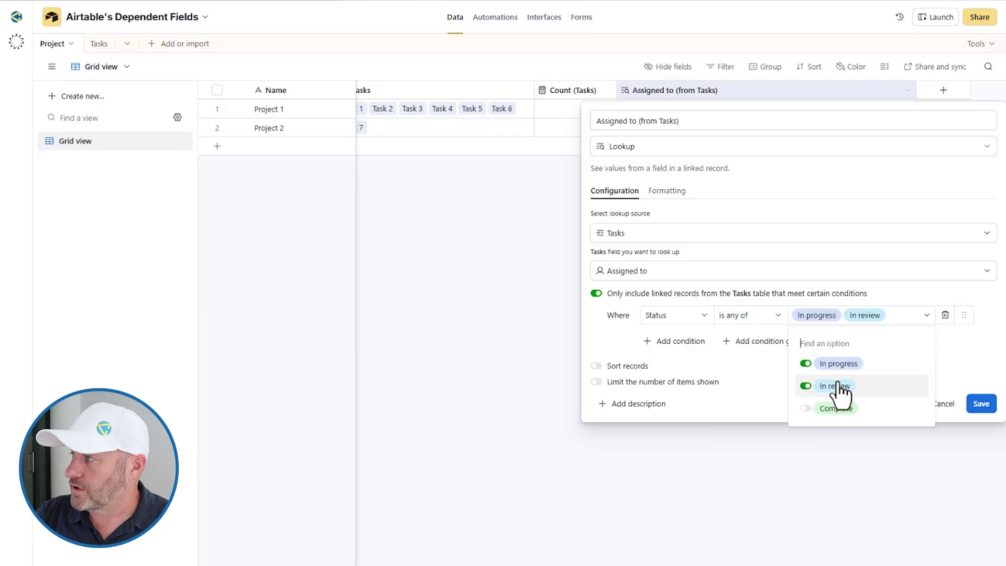
pyautogui.click(994, 357)
pyautogui.click(982, 406)
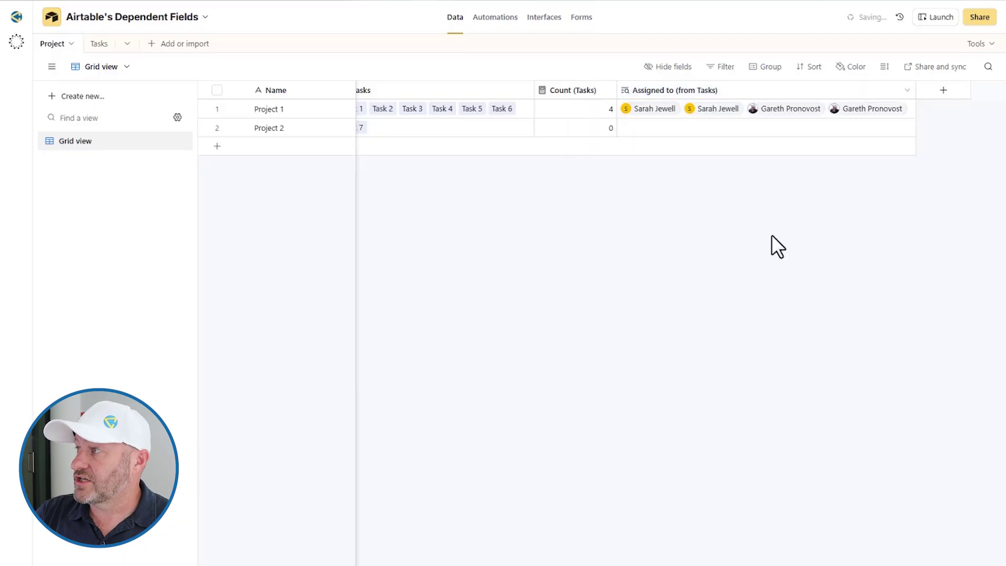
pyautogui.moveTo(914, 91); pyautogui.dragTo(933, 91)
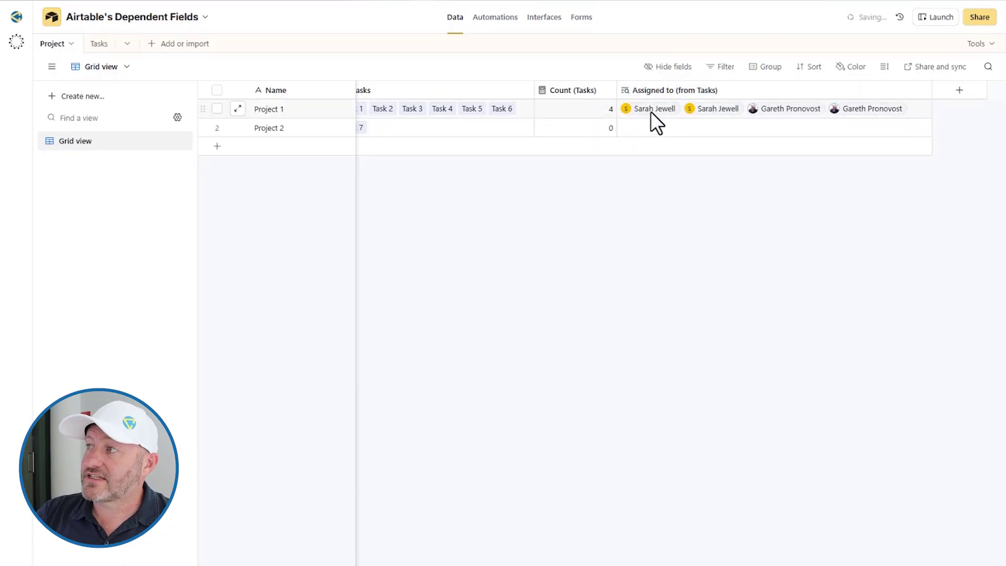
pyautogui.click(675, 110)
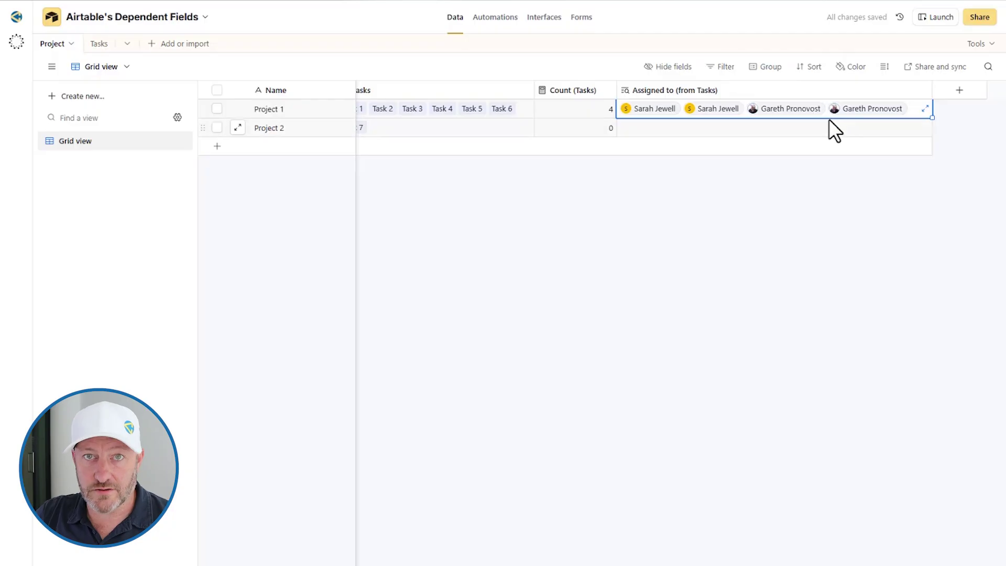
pyautogui.click(768, 241)
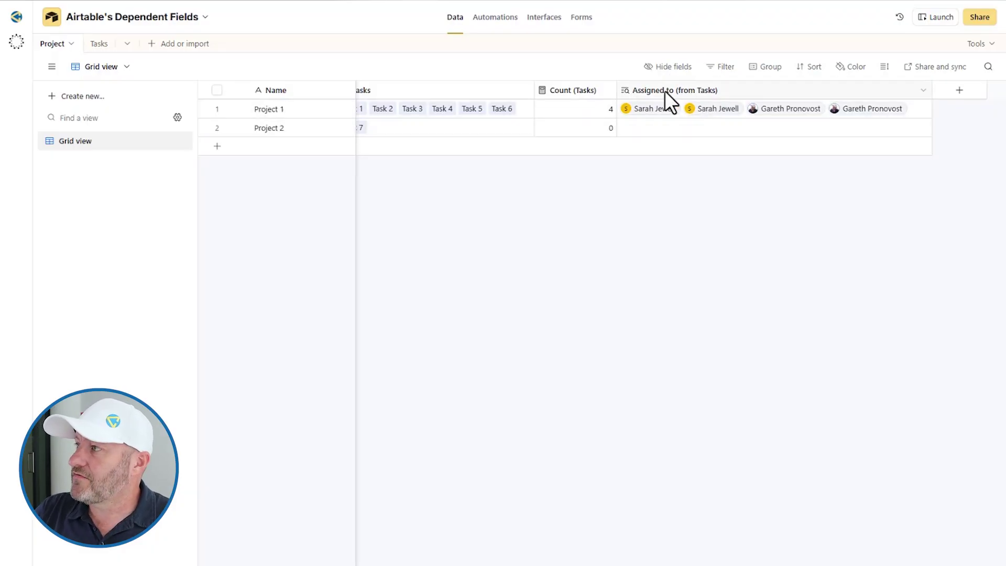
# Switch the lookup to the tasks' Due Date, showing 5/5, 6/9, 8/13, 8/22/2025 for Project 1.
pyautogui.doubleClick(678, 90)
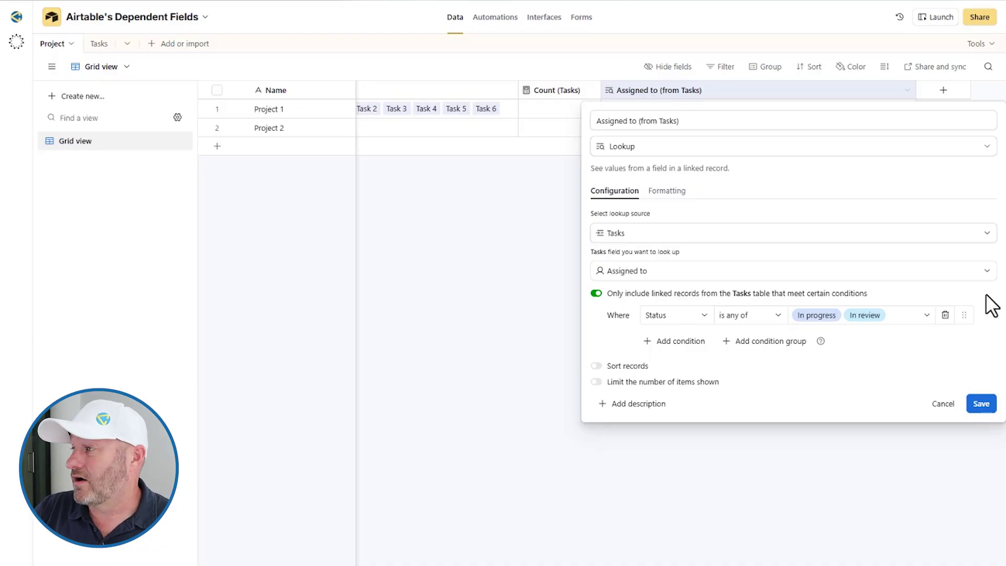
pyautogui.click(766, 272)
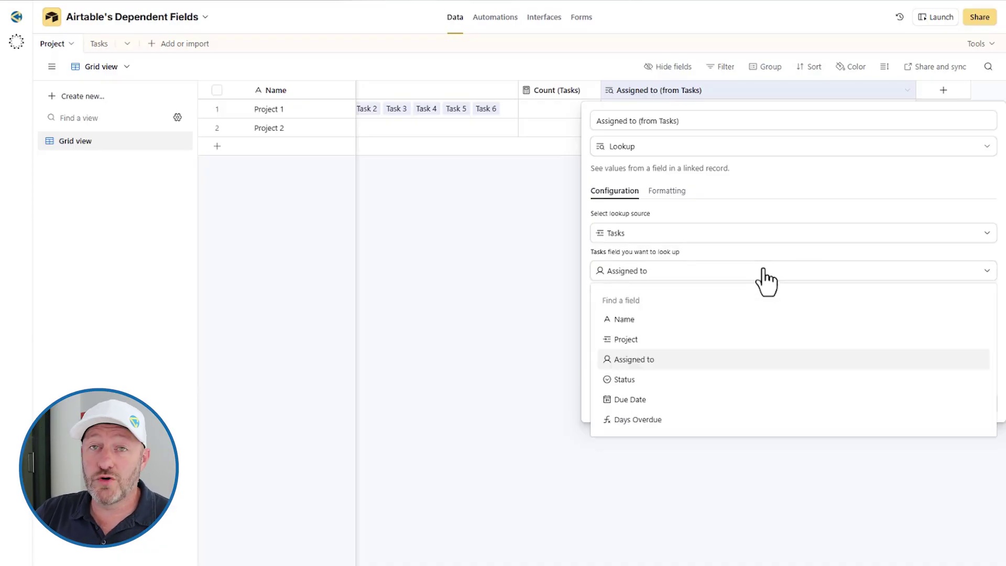
pyautogui.click(680, 400)
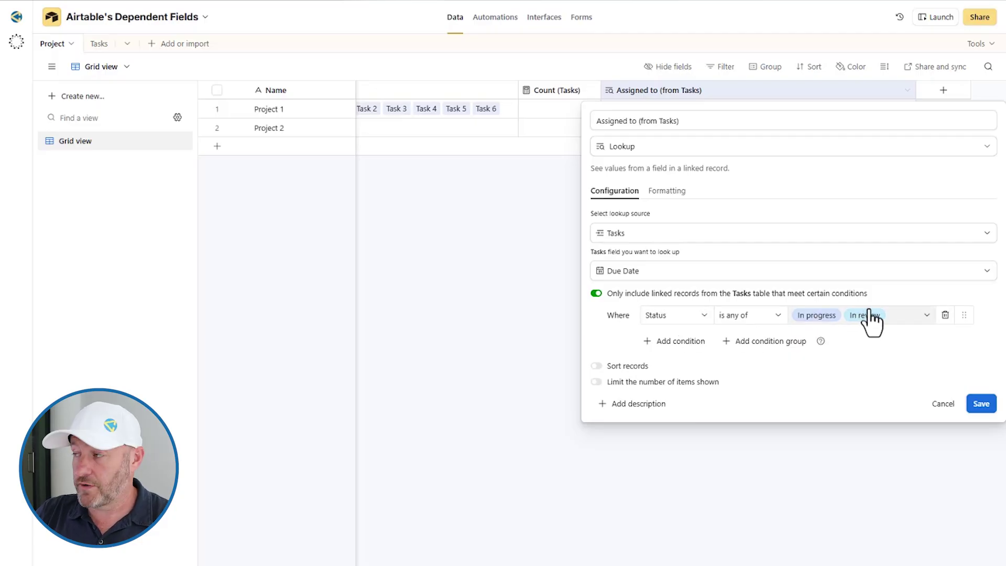
pyautogui.click(974, 405)
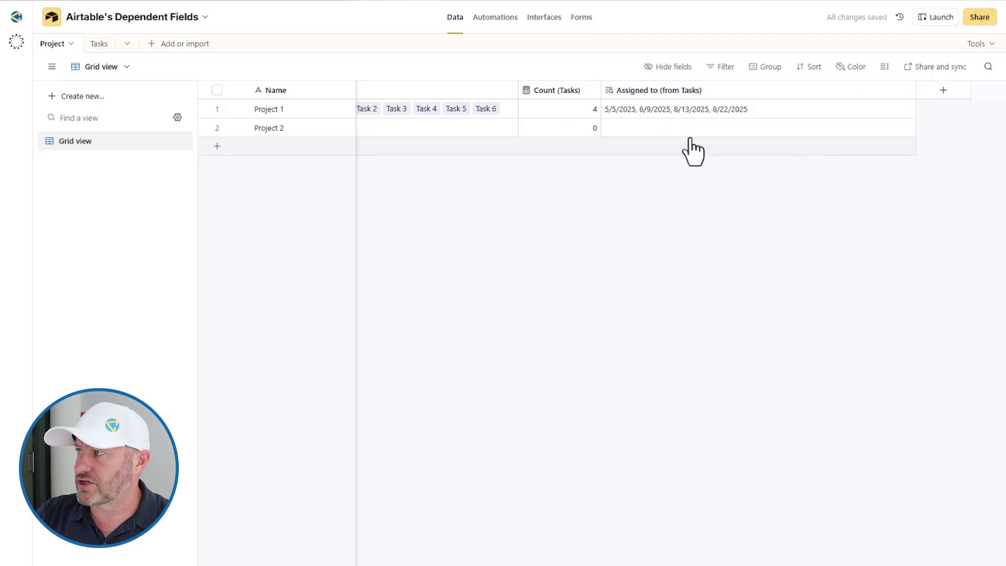
pyautogui.click(603, 115)
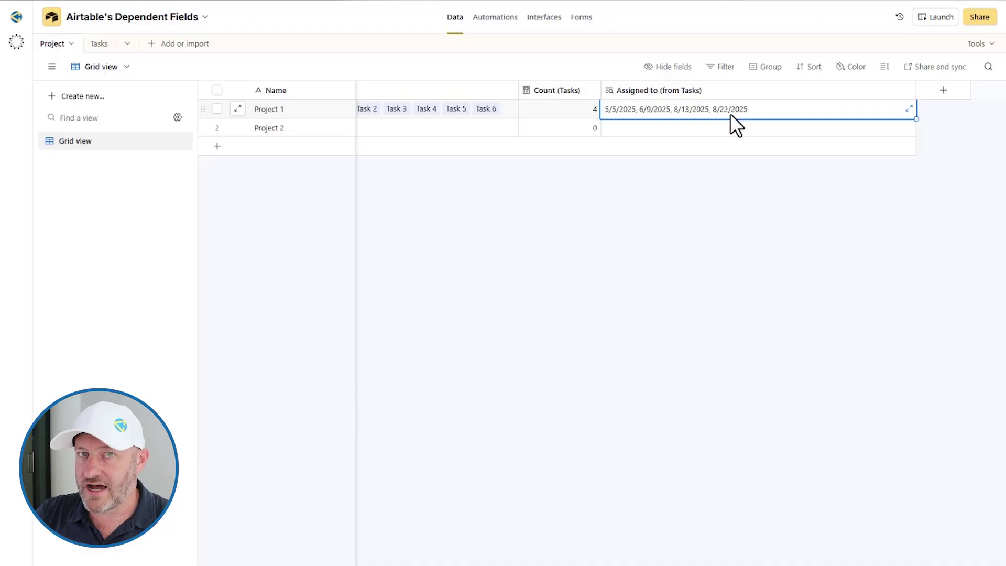
# Sort the lookup's linked records by Due Date, Latest → Earliest, then recheck the settings.
pyautogui.doubleClick(717, 90)
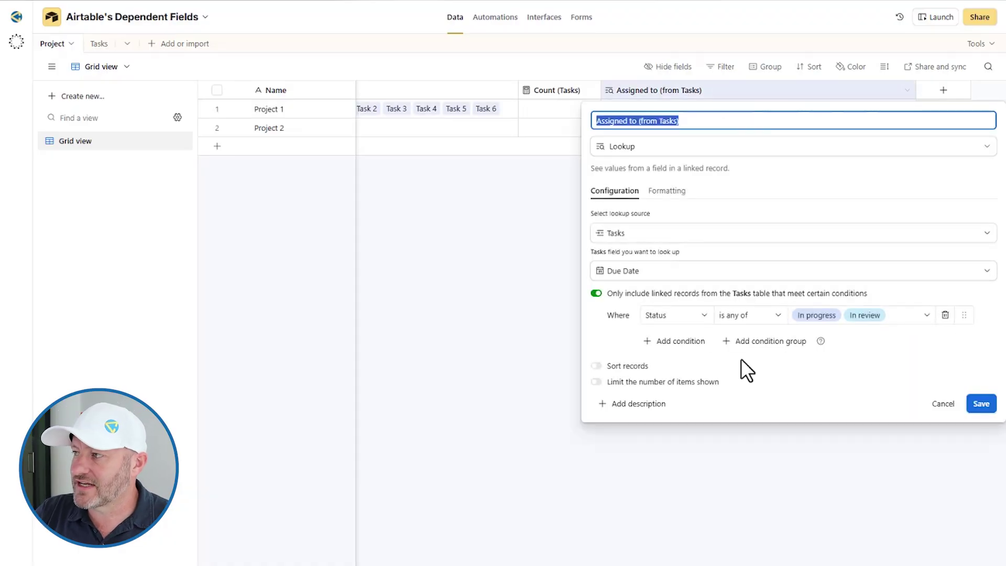
pyautogui.click(618, 367)
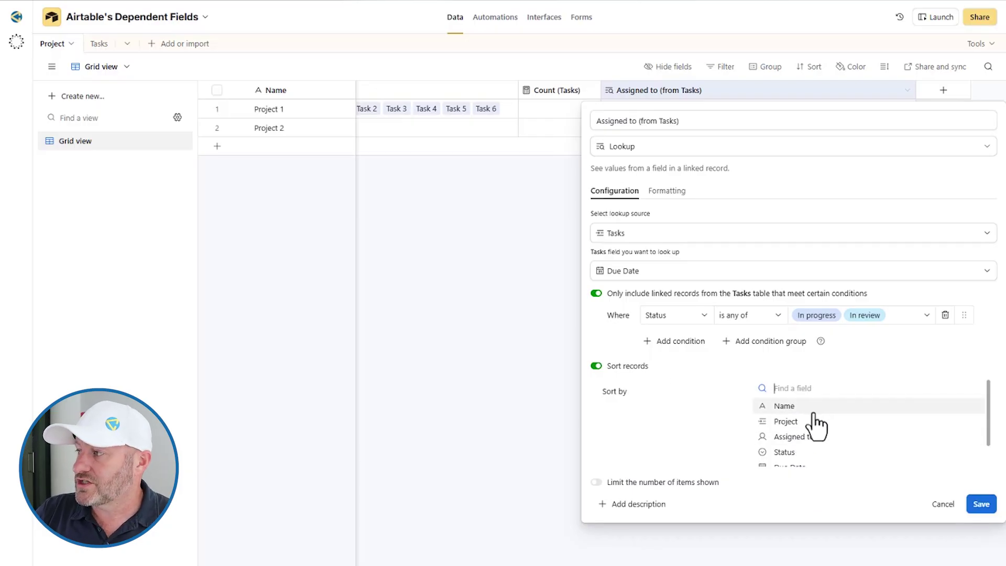
pyautogui.scroll(-1, 813, 436)
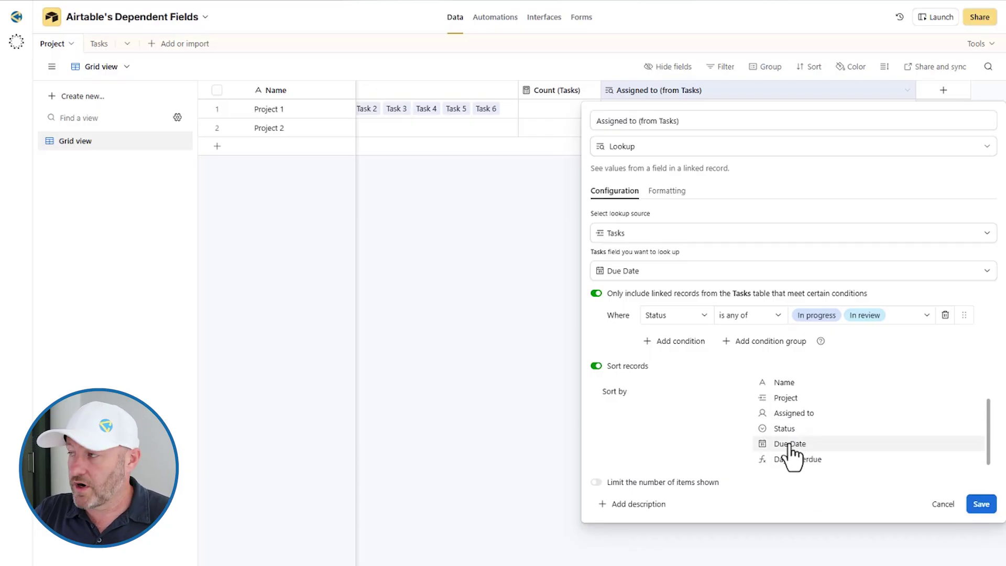
pyautogui.click(789, 444)
pyautogui.click(873, 397)
pyautogui.click(873, 433)
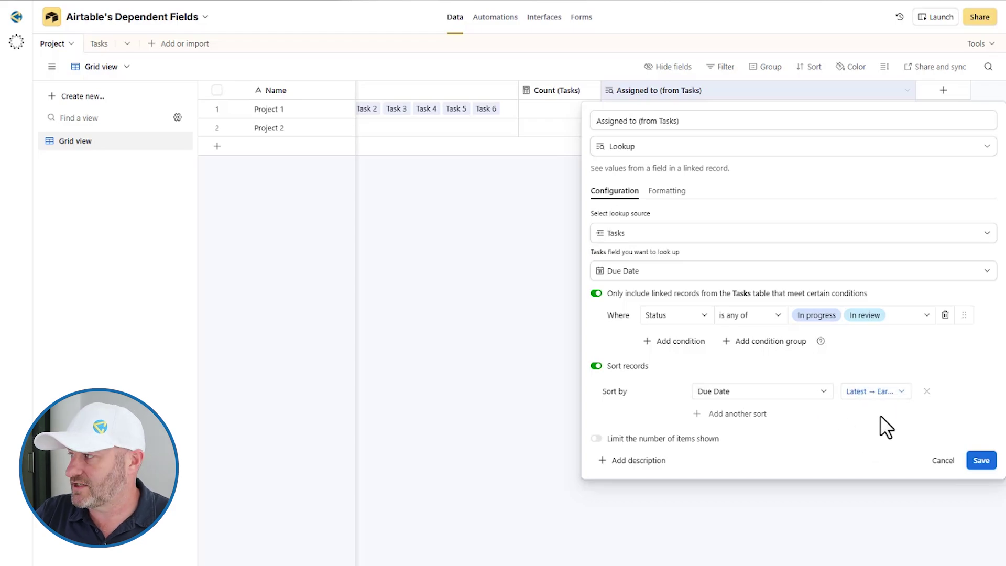
pyautogui.click(981, 460)
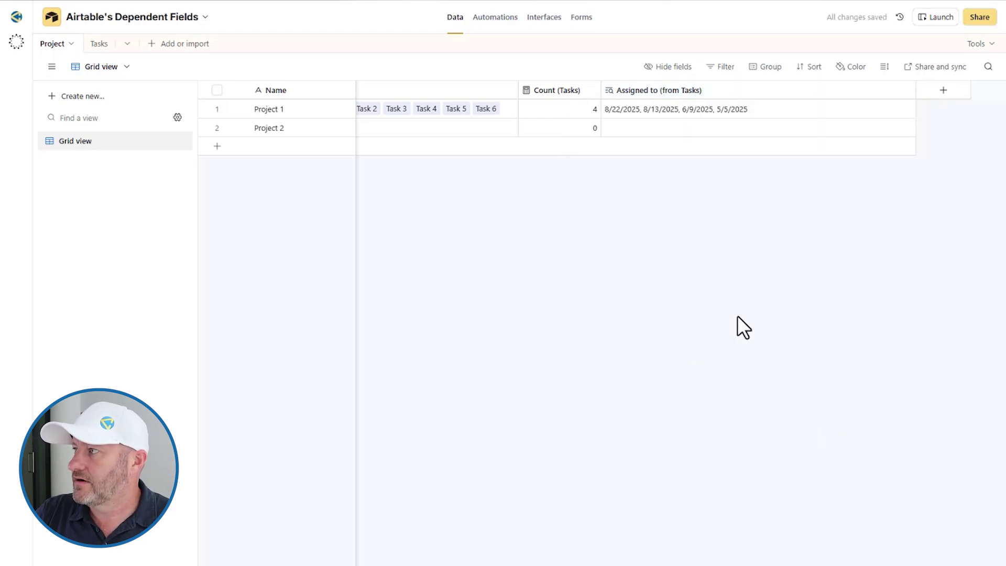
pyautogui.moveTo(747, 110)
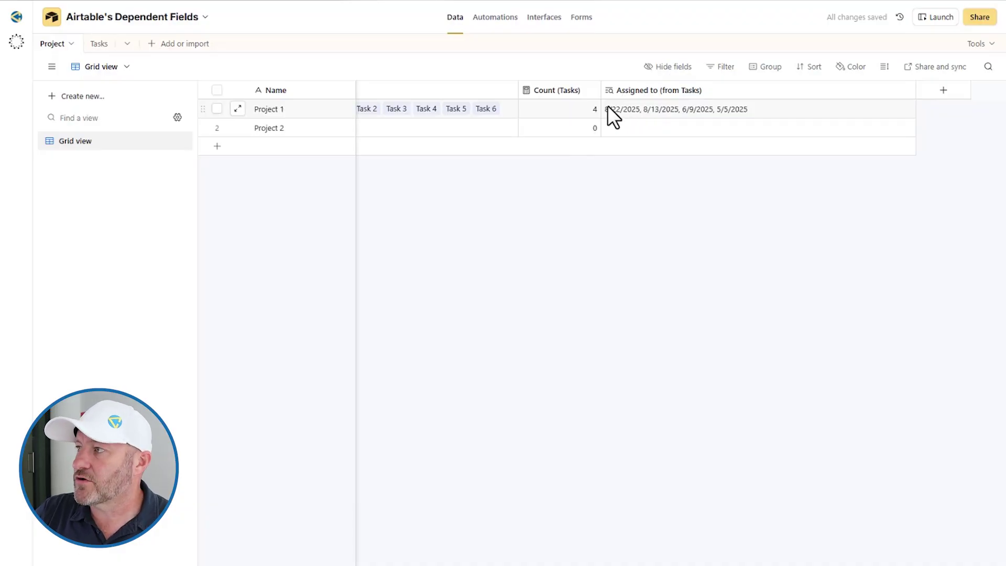
pyautogui.click(605, 109)
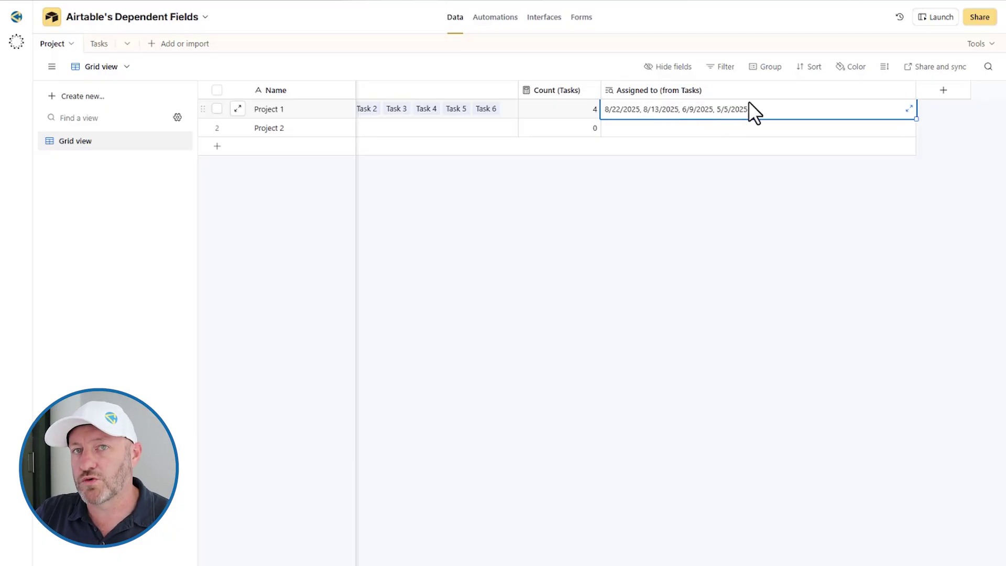
pyautogui.doubleClick(736, 91)
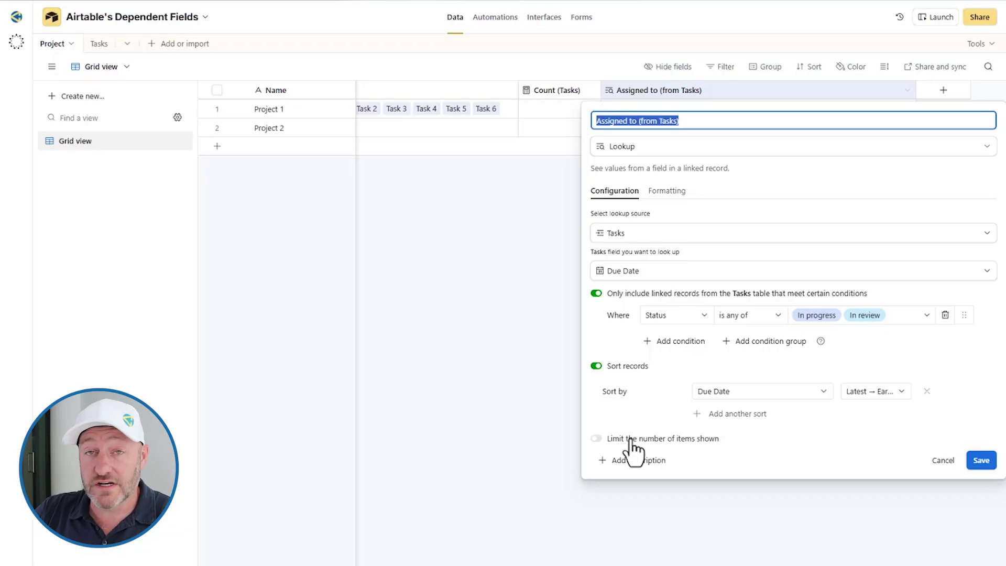
pyautogui.click(532, 320)
pyautogui.moveTo(720, 116)
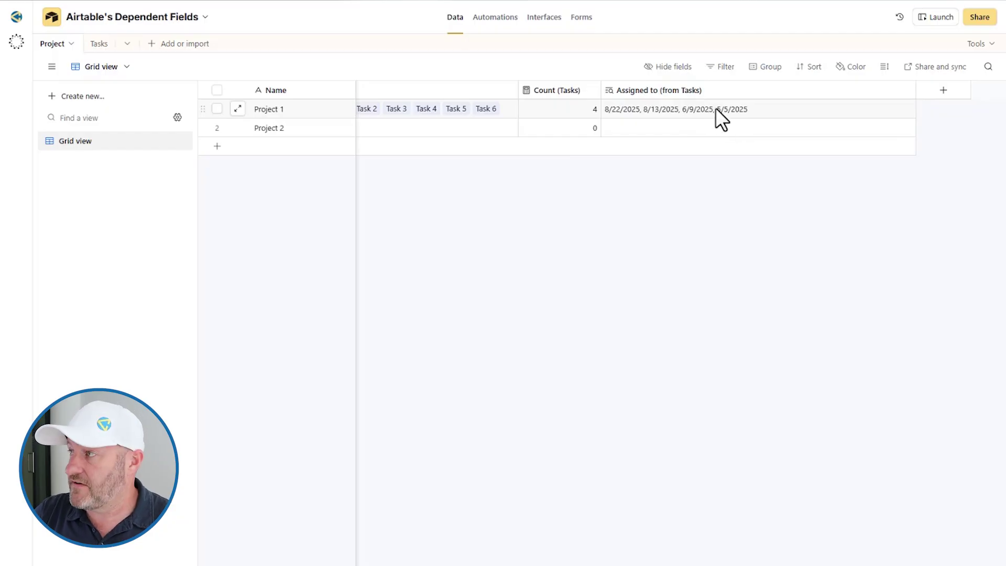
# Limit the due-date lookup to one item, leaving Project 1 with only 5/5/2025.
pyautogui.moveTo(676, 90)
pyautogui.doubleClick(668, 88)
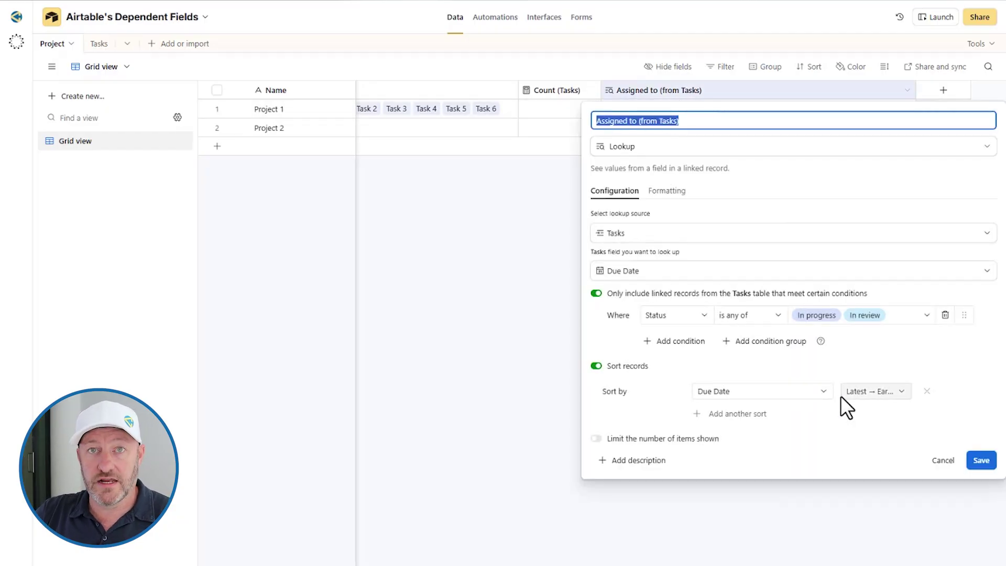
pyautogui.click(660, 439)
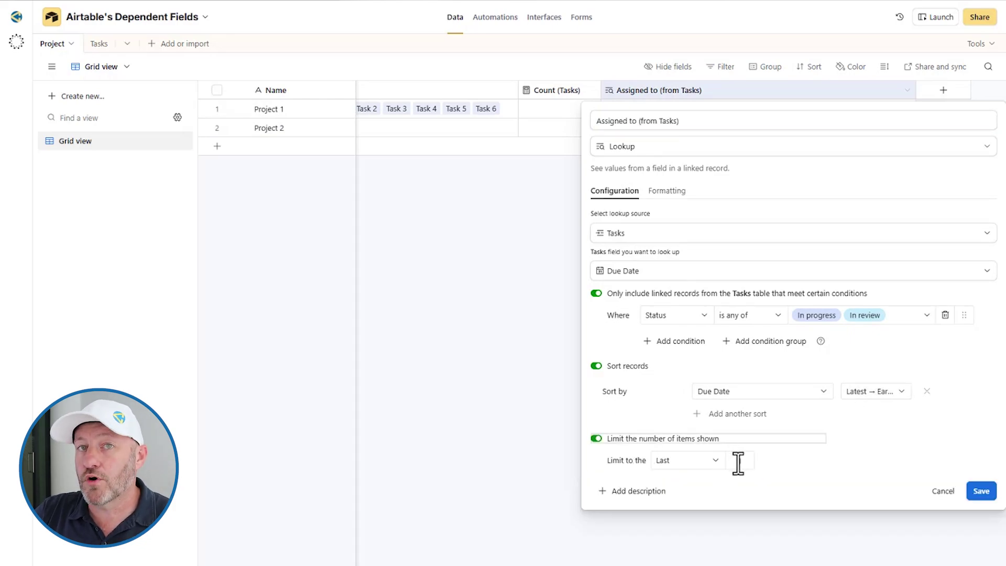
pyautogui.write('1')
pyautogui.click(981, 497)
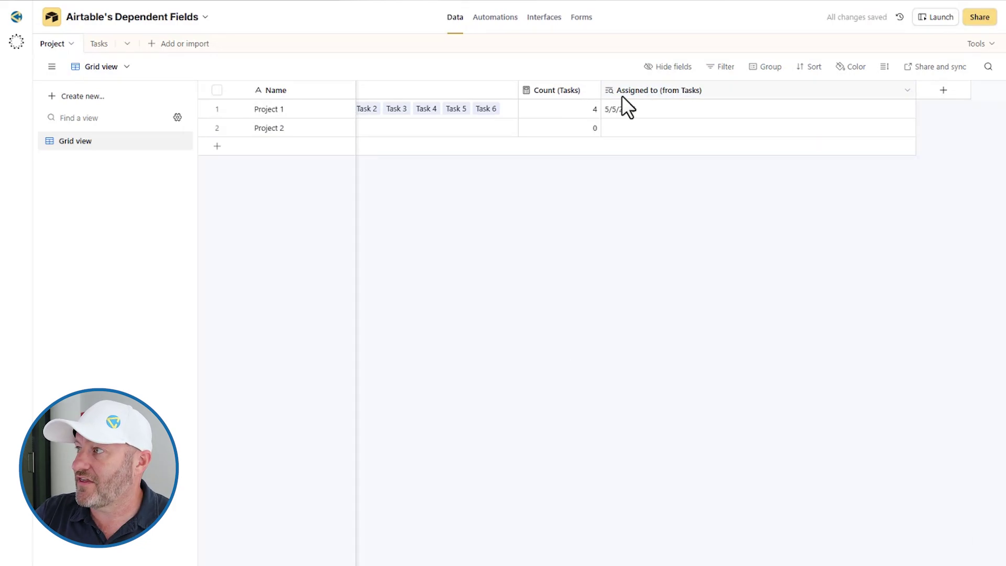
pyautogui.click(621, 111)
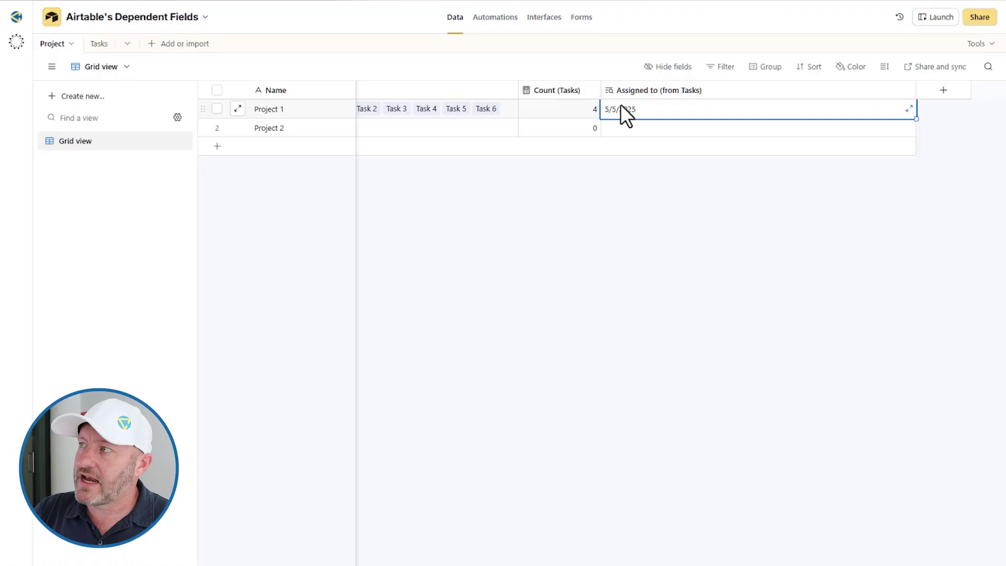
pyautogui.doubleClick(641, 89)
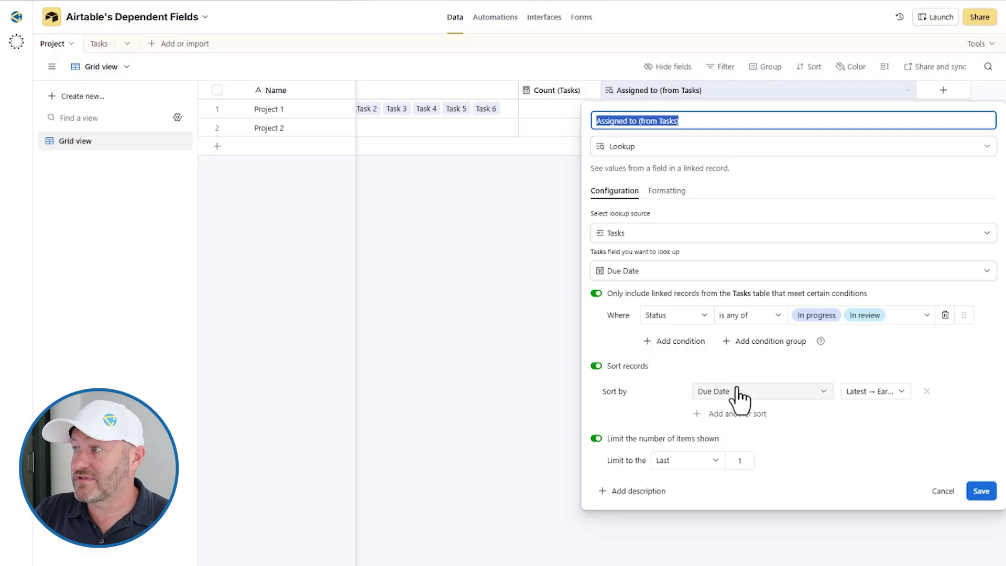
pyautogui.click(509, 351)
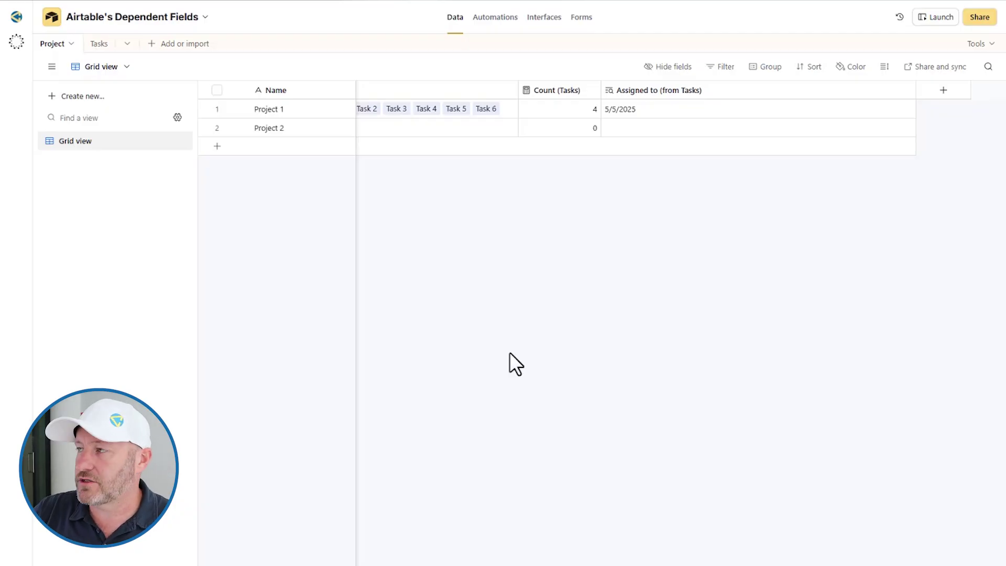
# Narrow the lookup column, then review Tasks' Days Overdue values: 139, 104, 39, 30.
pyautogui.moveTo(914, 90); pyautogui.dragTo(775, 92)
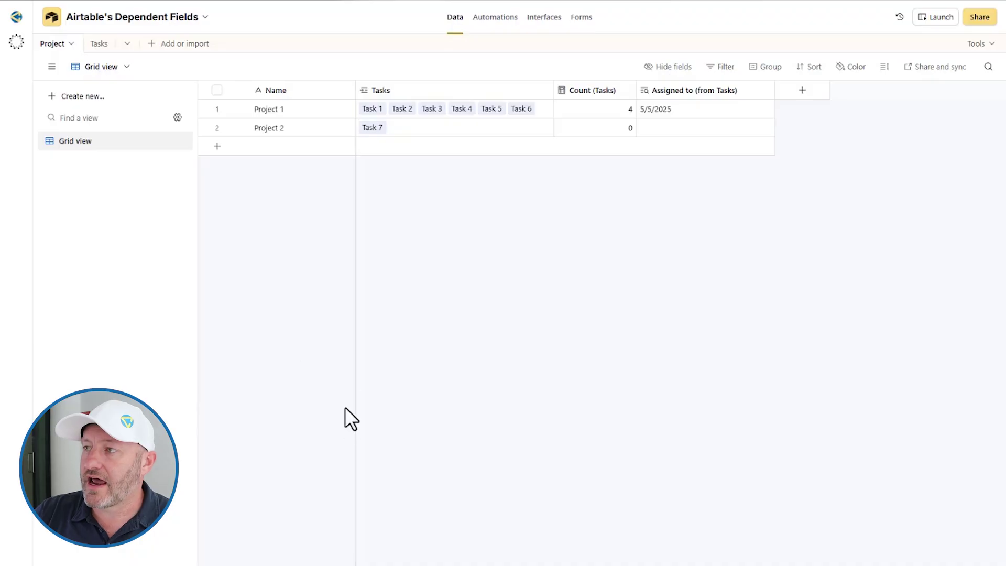
pyautogui.click(101, 44)
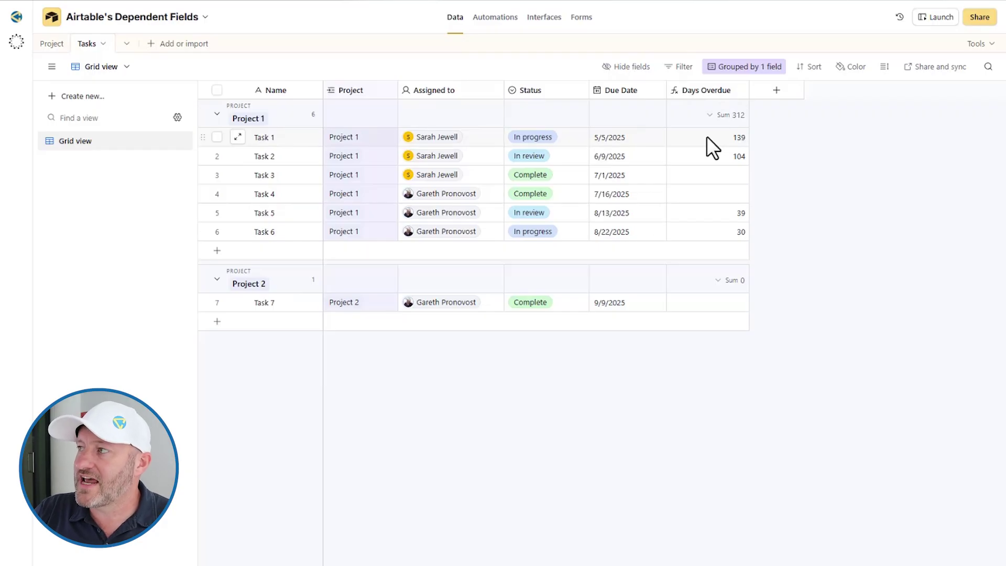
pyautogui.moveTo(707, 137); pyautogui.dragTo(704, 234)
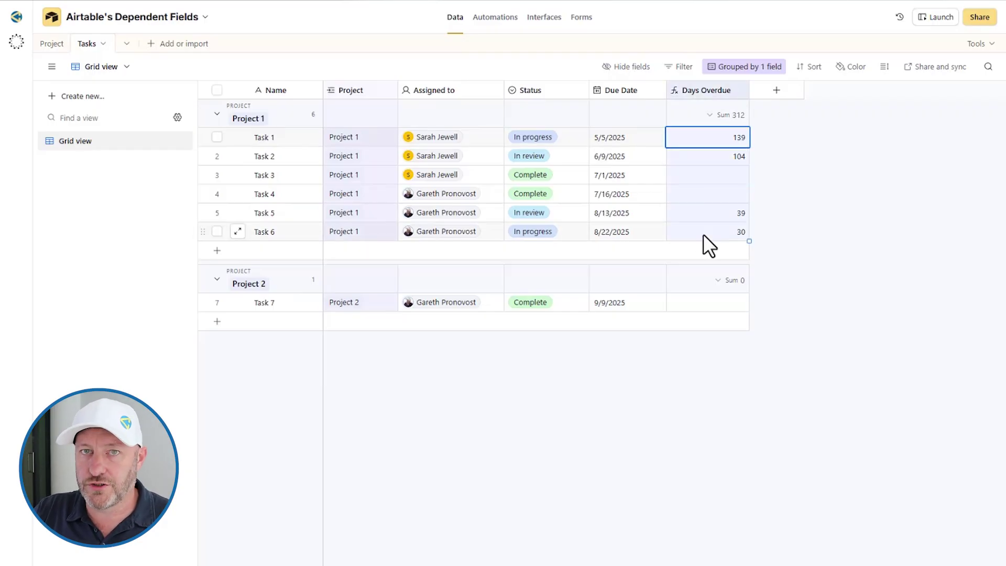
pyautogui.press('Escape')
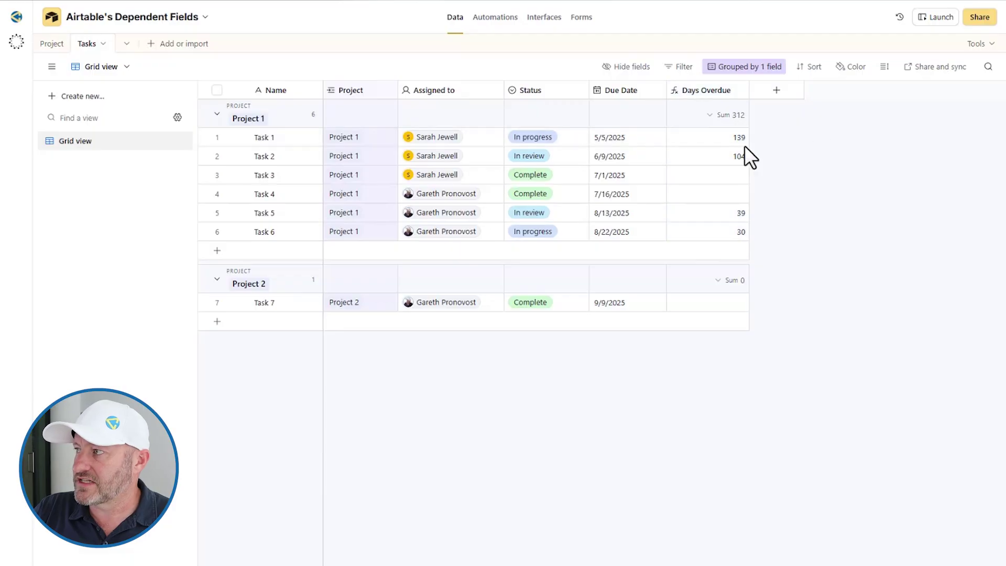
pyautogui.click(720, 142)
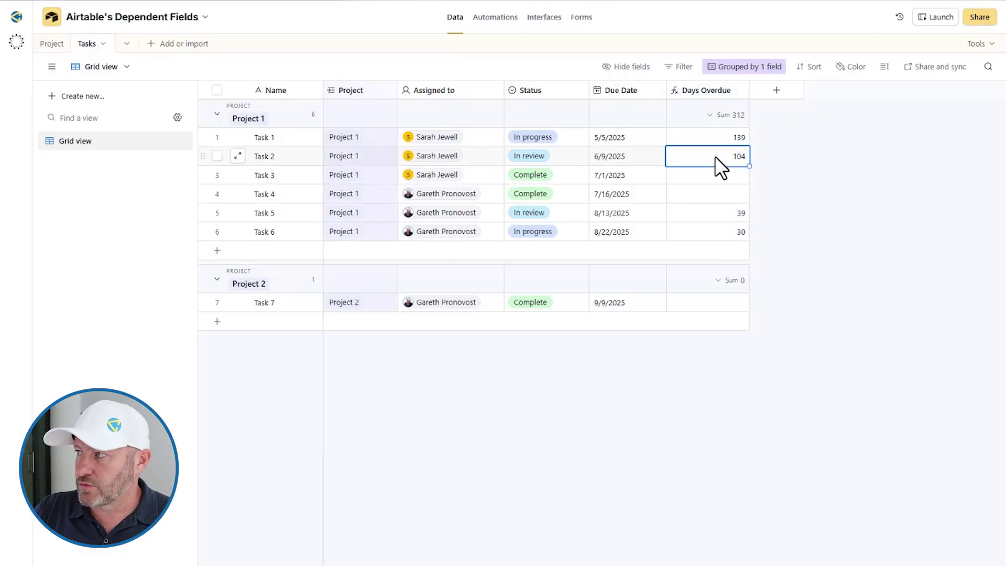
pyautogui.click(722, 214)
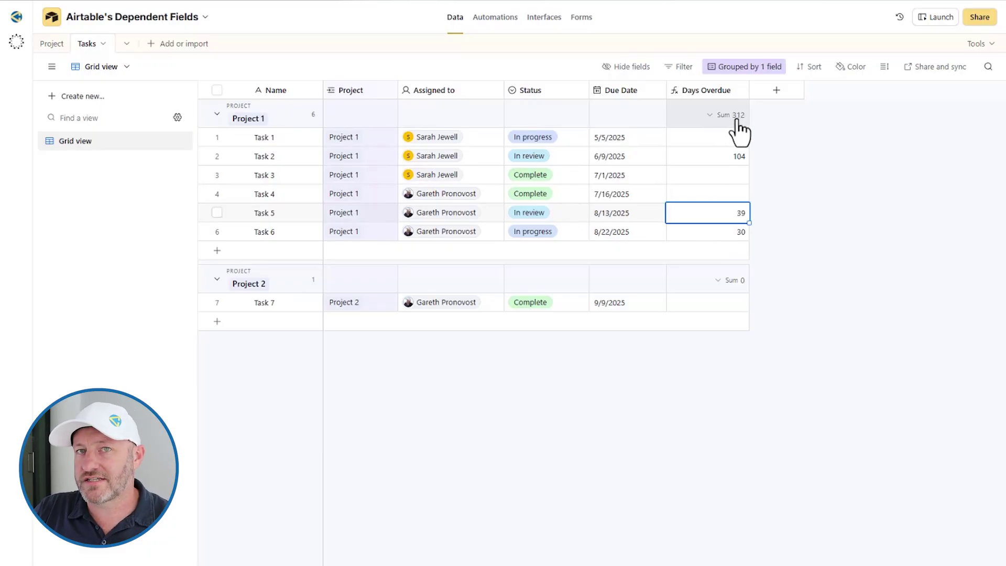
pyautogui.press('Escape')
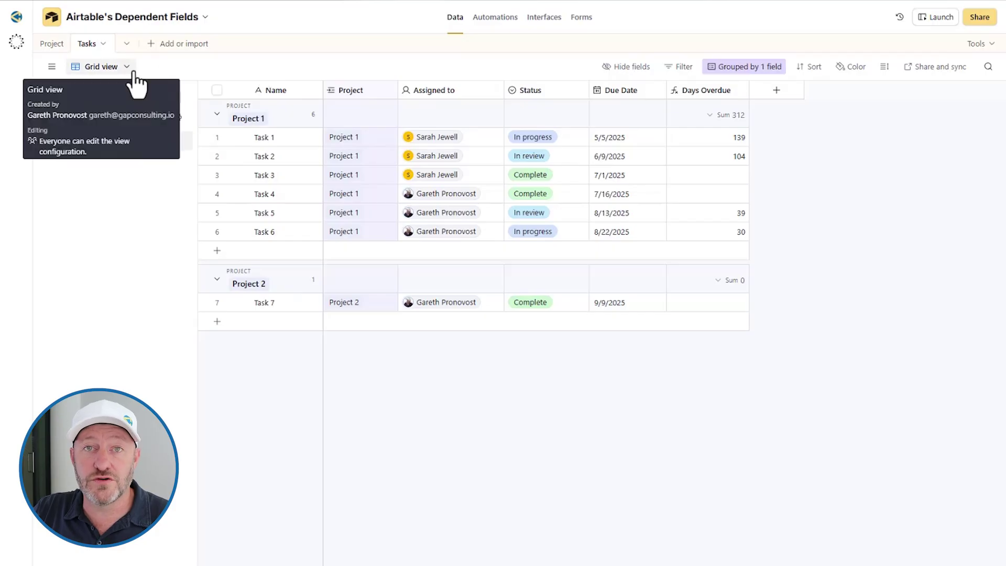
# On Project, add a widened Days Overdue Rollup summing tasks' Days Overdue: 312 and 0.
pyautogui.click(51, 44)
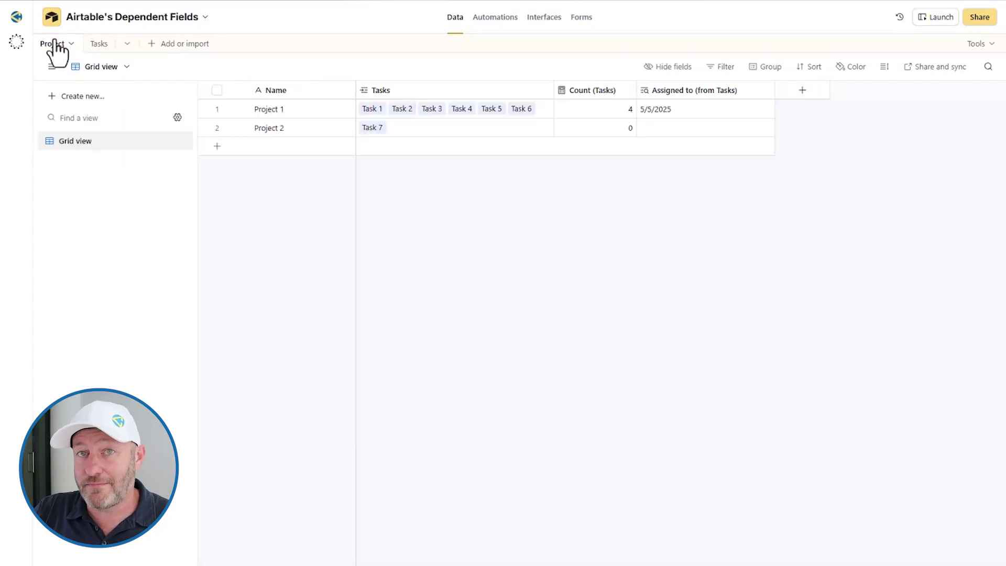
pyautogui.click(803, 91)
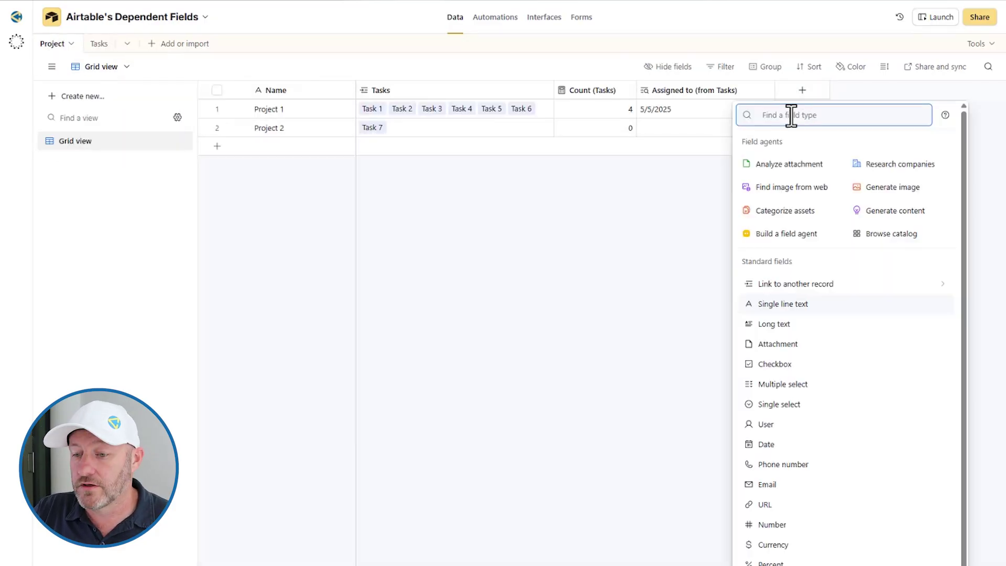
pyautogui.write('ro')
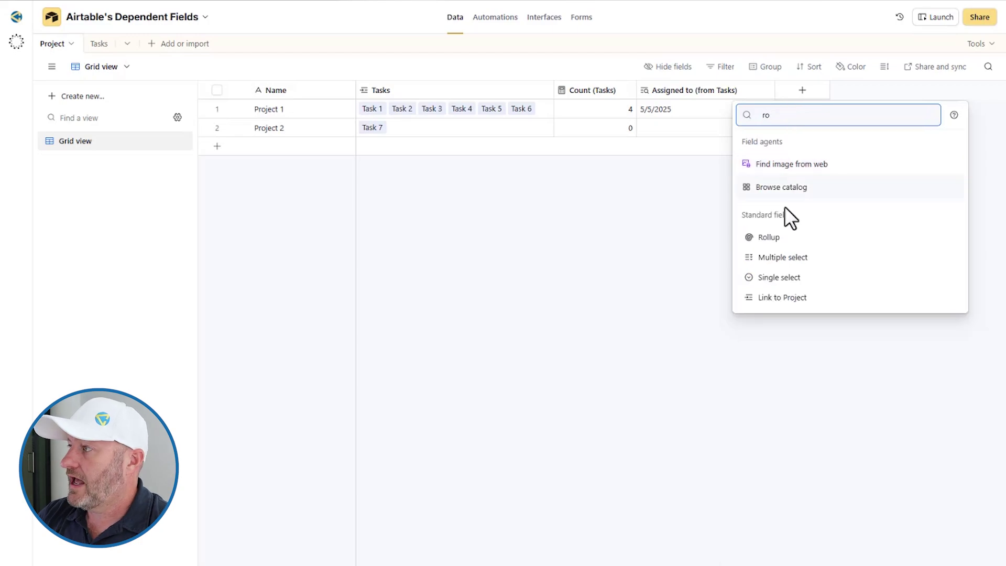
pyautogui.click(774, 236)
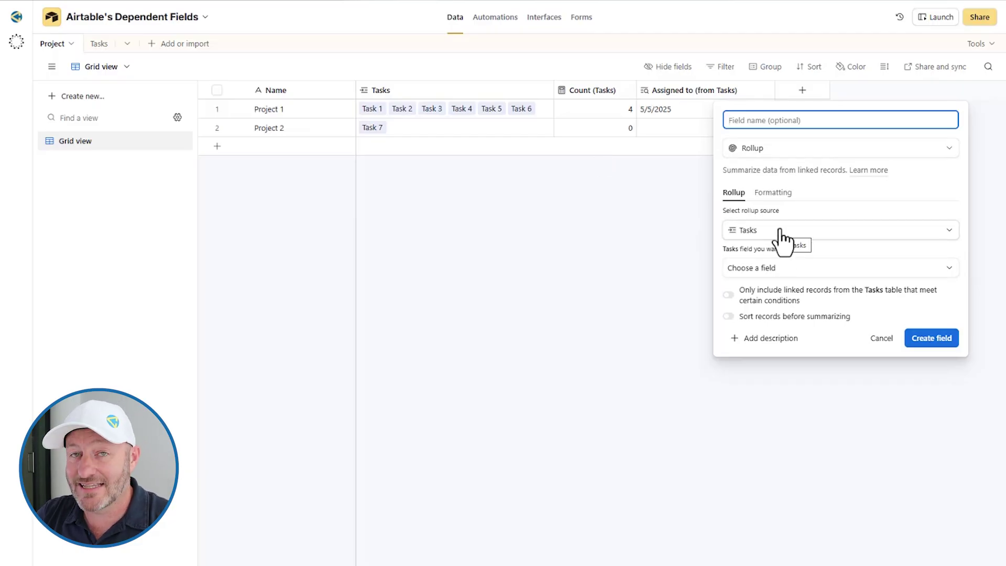
pyautogui.click(770, 268)
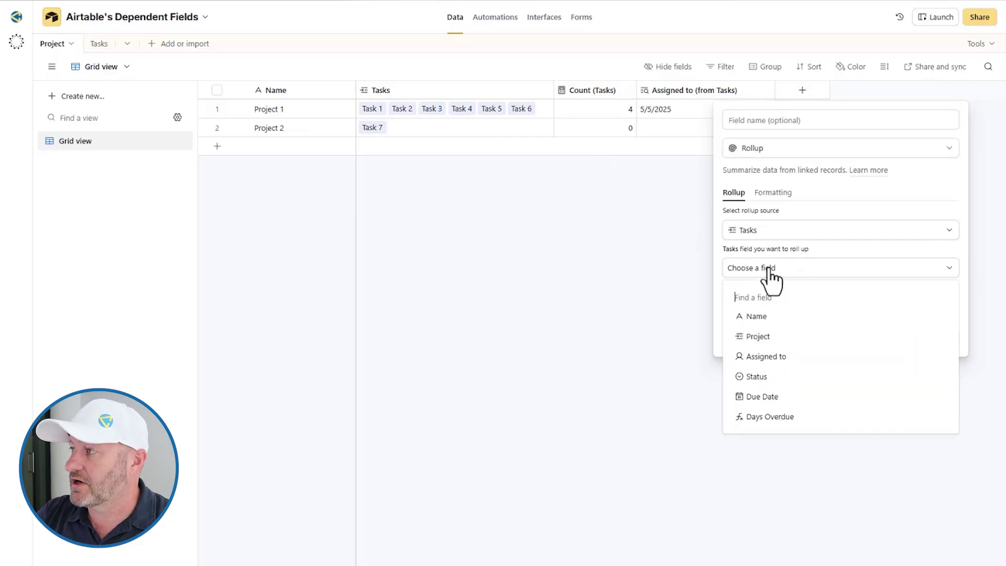
pyautogui.click(777, 424)
pyautogui.click(831, 350)
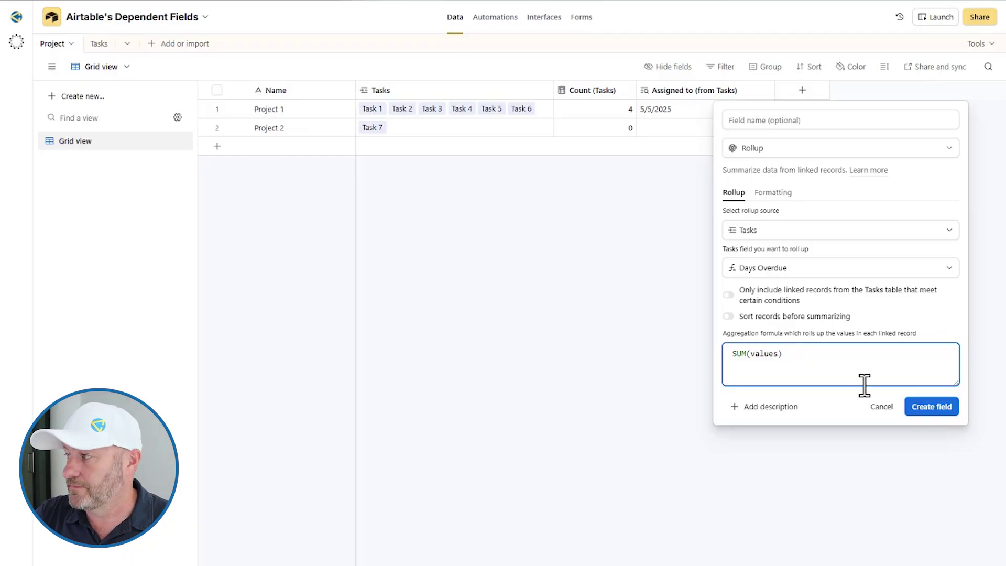
pyautogui.click(932, 407)
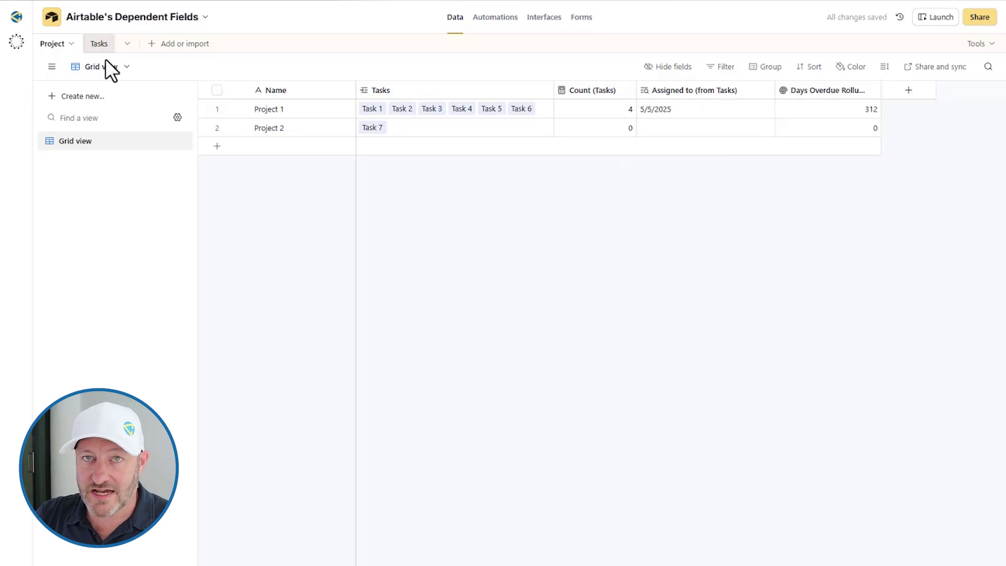
pyautogui.moveTo(877, 92); pyautogui.dragTo(922, 98)
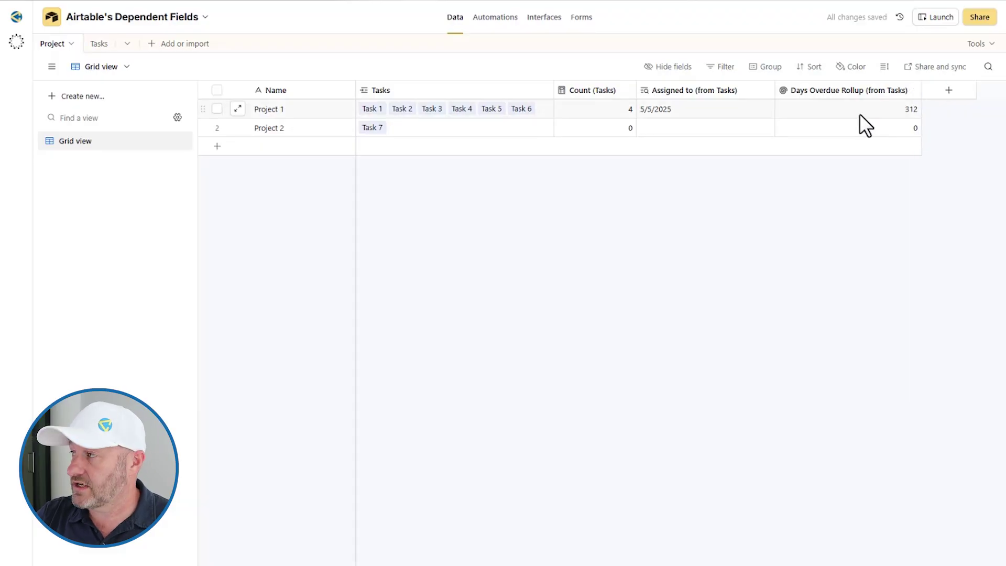
pyautogui.doubleClick(839, 96)
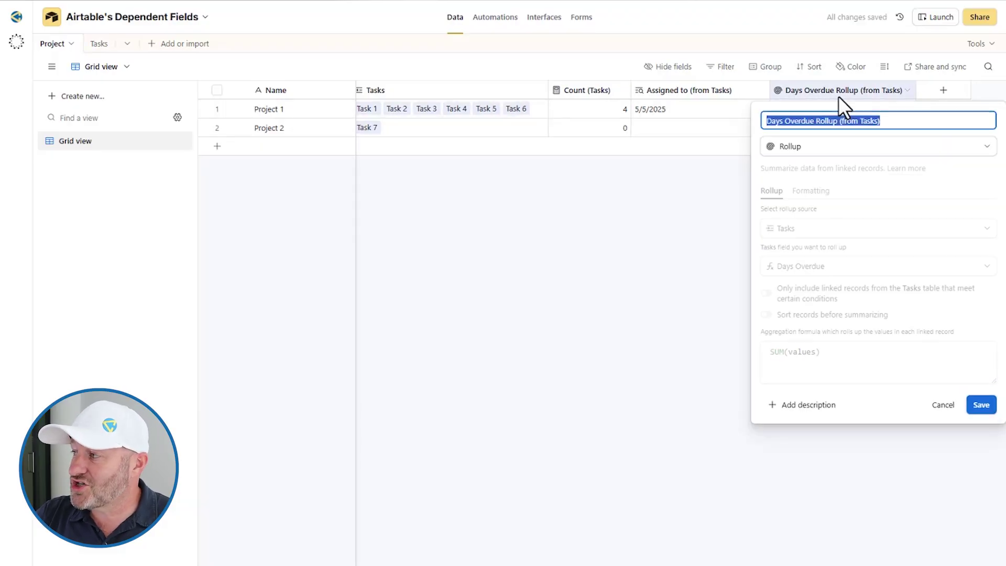
pyautogui.doubleClick(776, 351)
pyautogui.write('av')
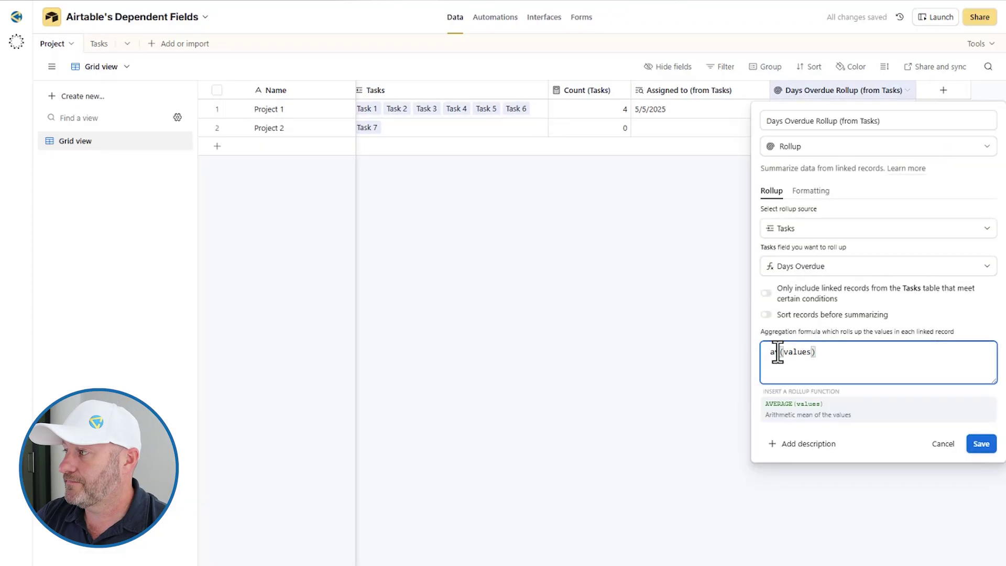
pyautogui.click(790, 410)
pyautogui.moveTo(837, 353); pyautogui.dragTo(891, 359)
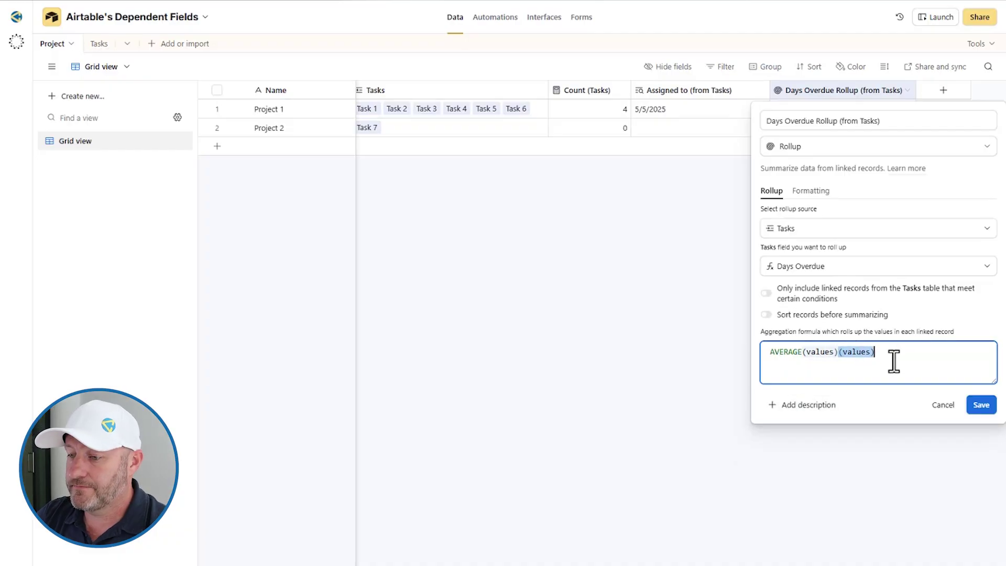
pyautogui.press('BackSpace')
pyautogui.click(979, 405)
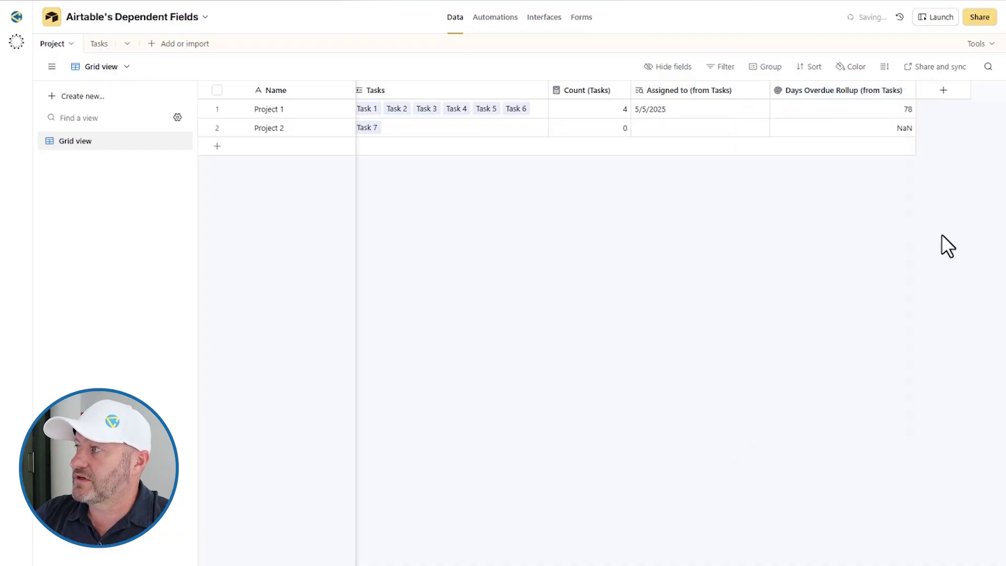
pyautogui.click(849, 109)
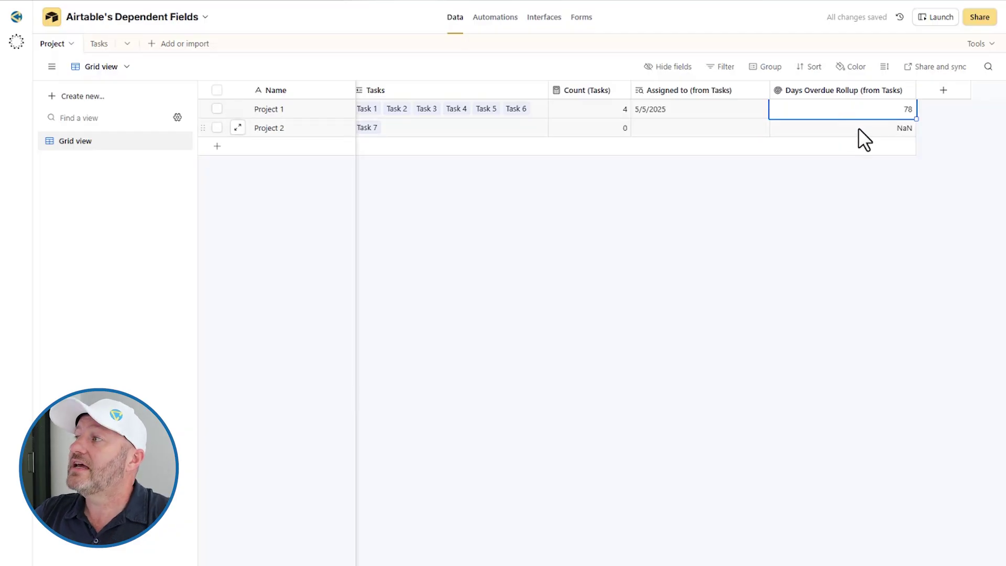
pyautogui.click(858, 128)
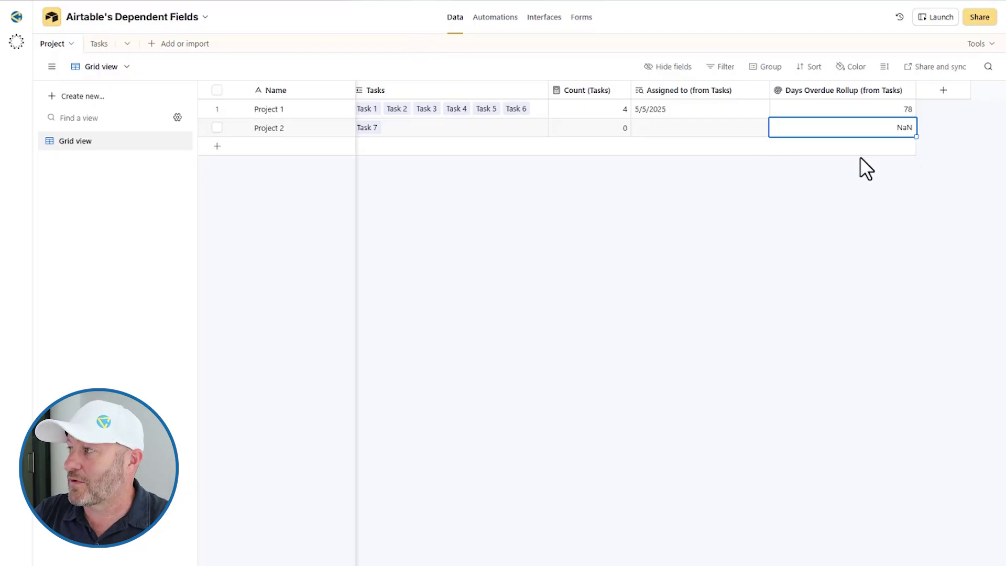
pyautogui.doubleClick(839, 90)
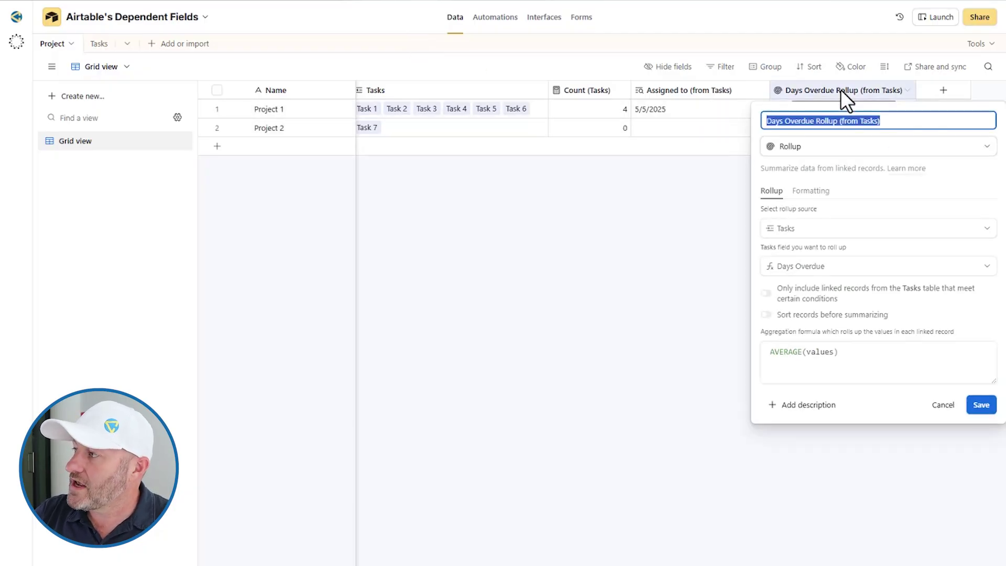
pyautogui.click(786, 353)
pyautogui.doubleClick(785, 352)
pyautogui.write('s')
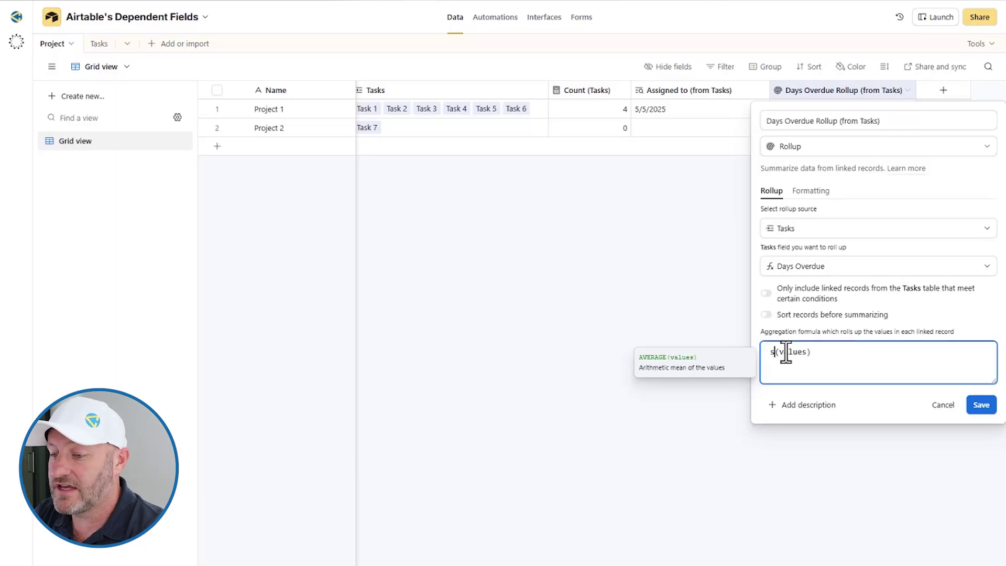
pyautogui.write('um')
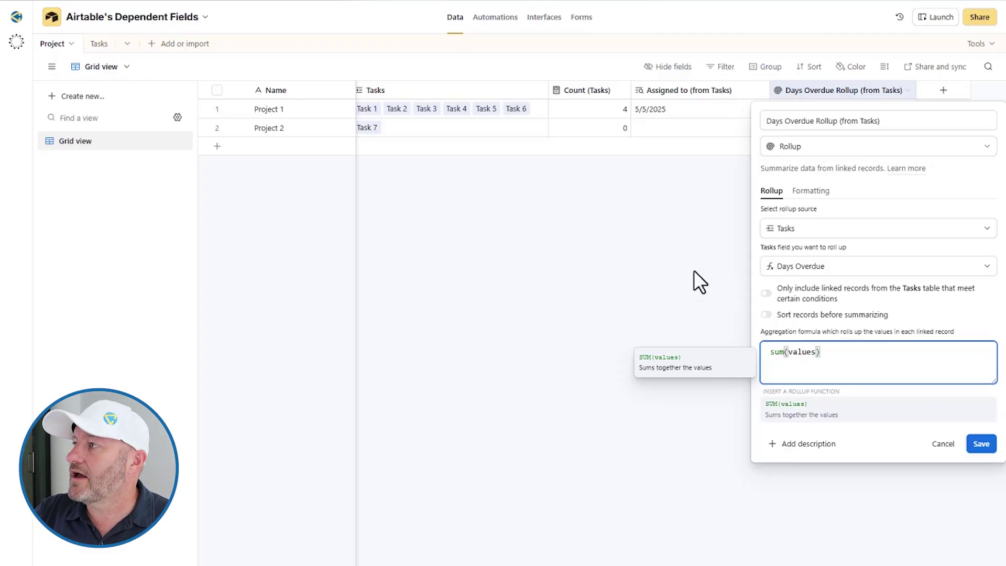
pyautogui.press('Return')
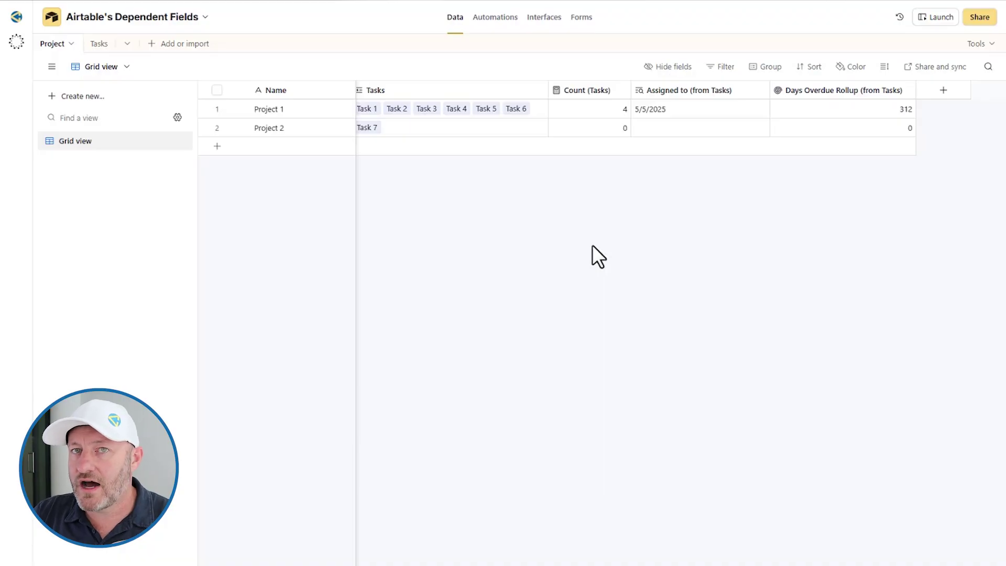
pyautogui.moveTo(314, 109)
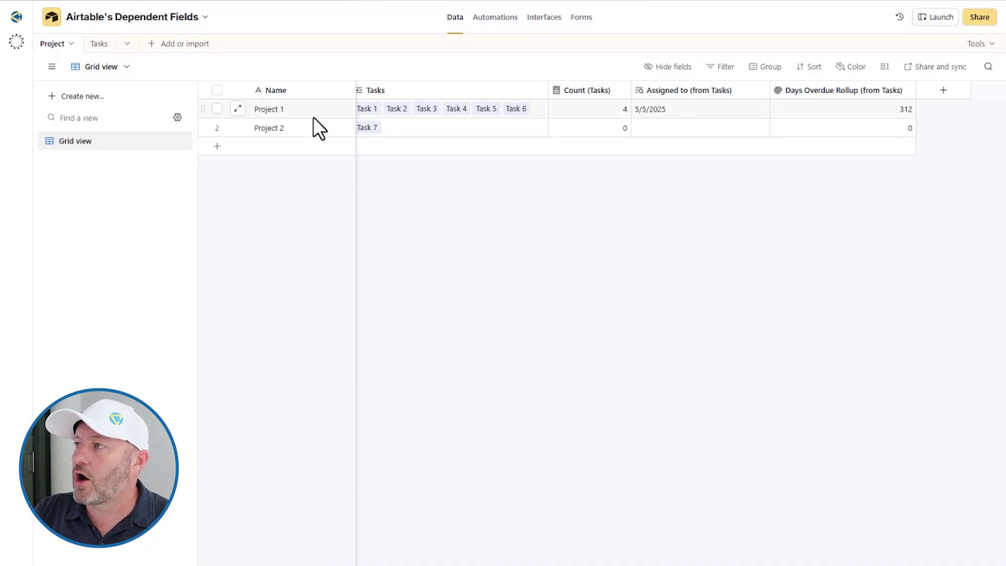
pyautogui.click(690, 115)
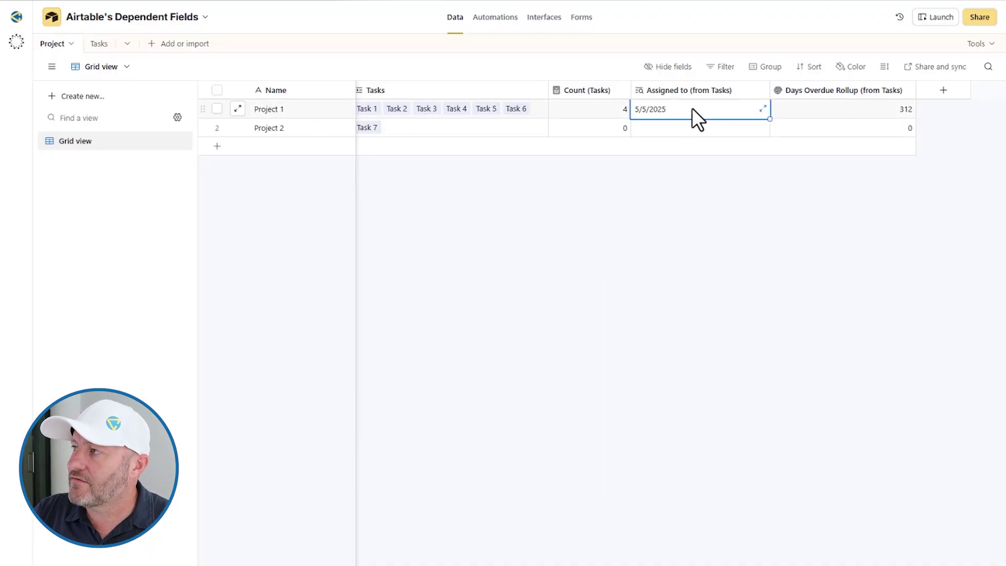
pyautogui.click(411, 112)
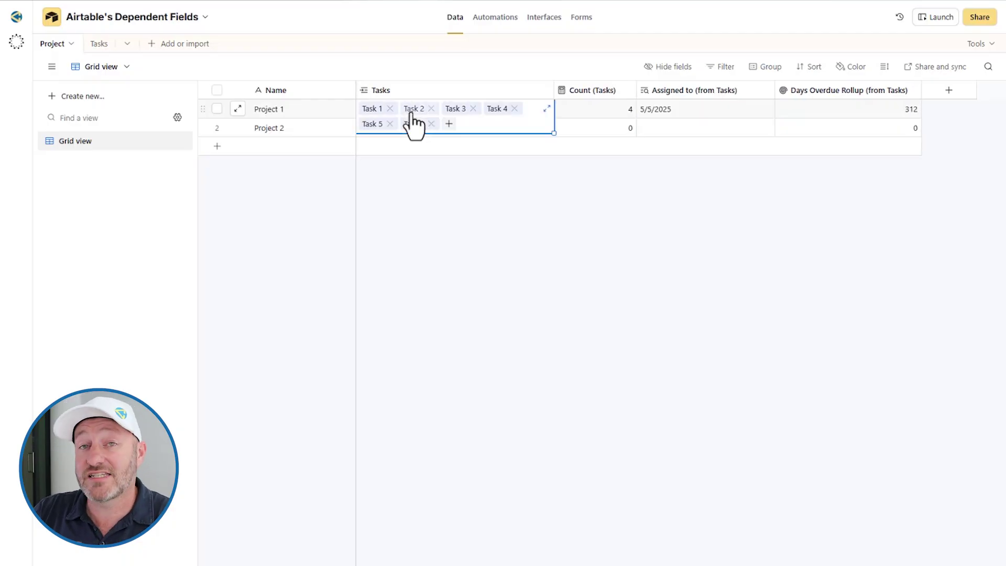
pyautogui.click(312, 112)
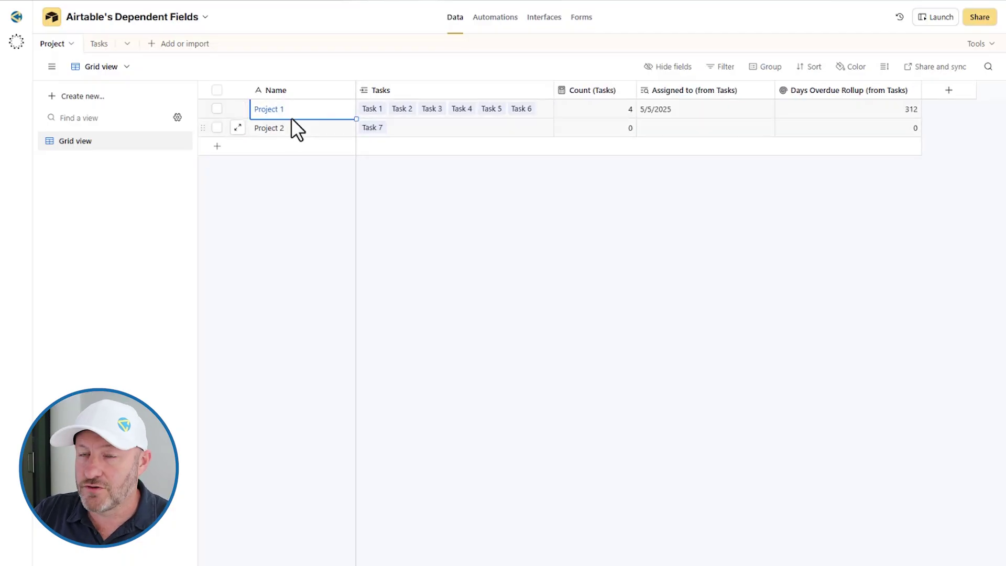
pyautogui.click(721, 117)
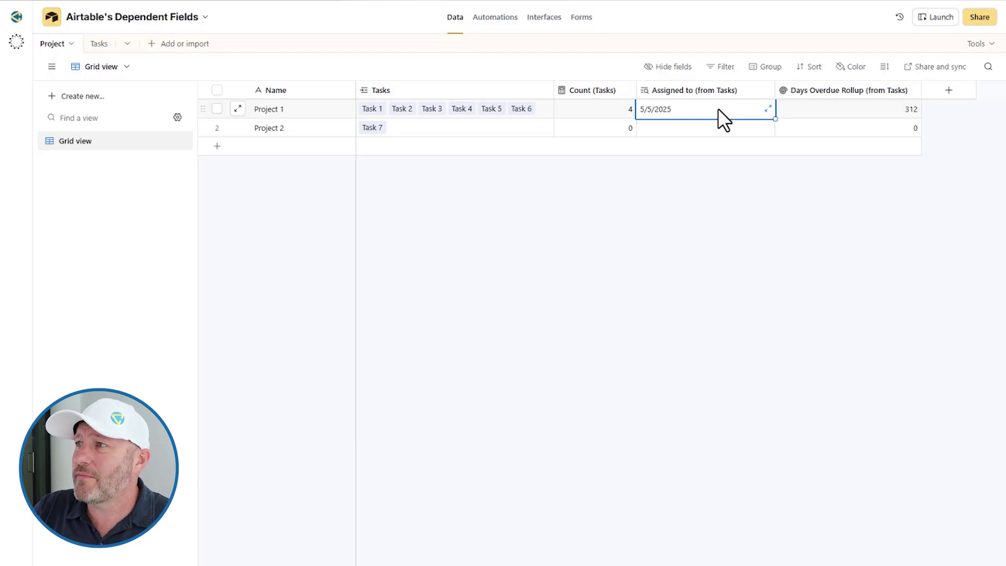
pyautogui.click(268, 109)
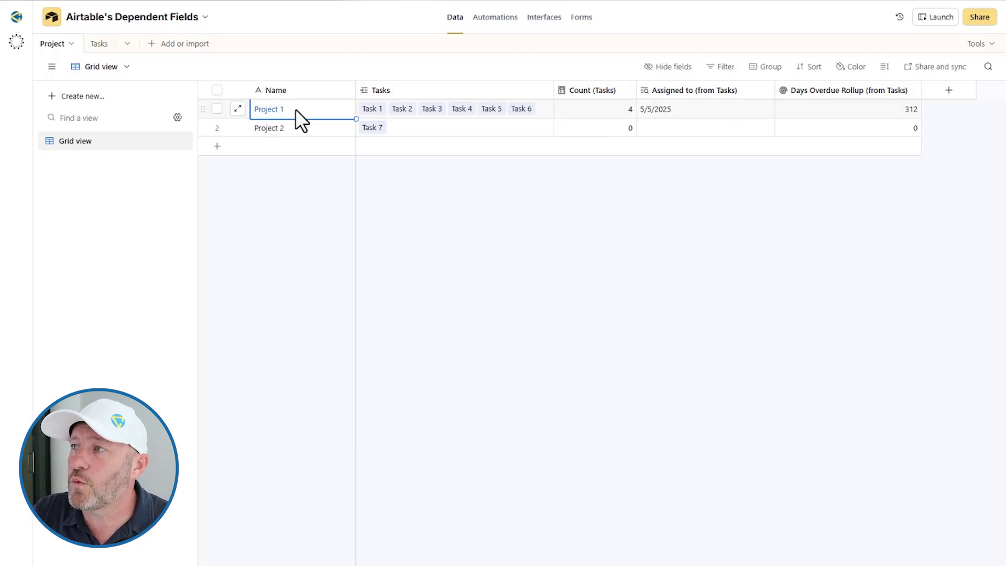
pyautogui.click(621, 129)
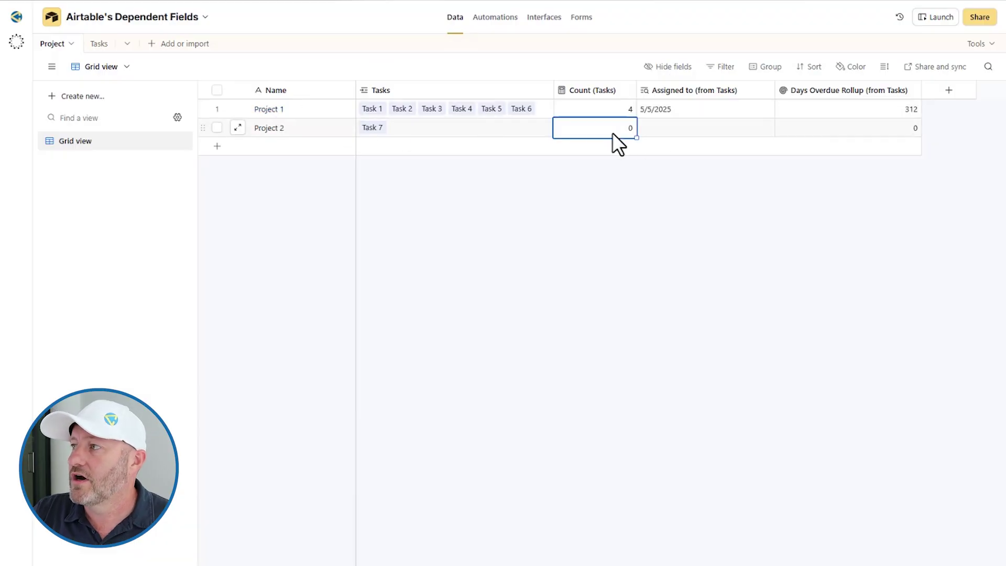
pyautogui.click(306, 131)
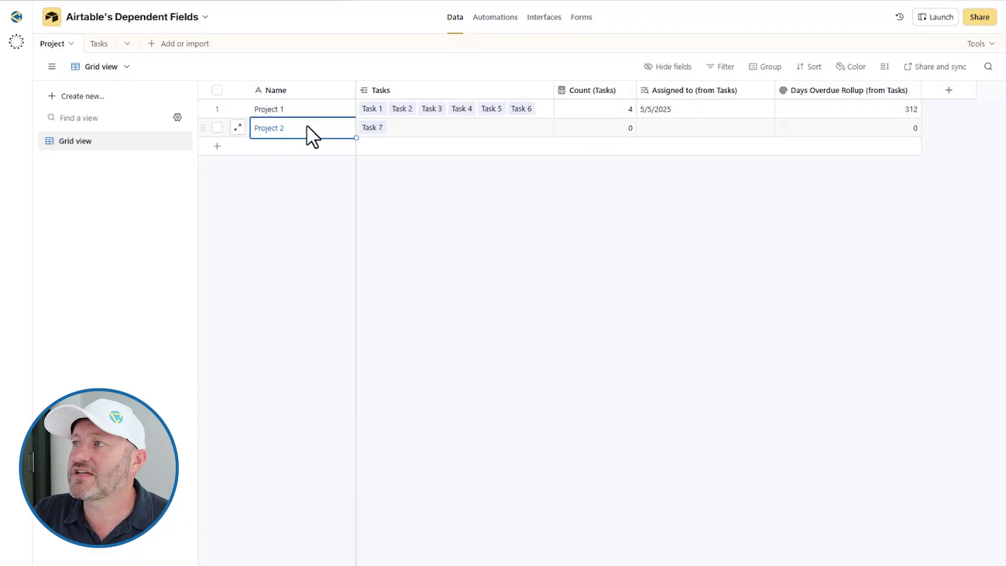
pyautogui.click(395, 130)
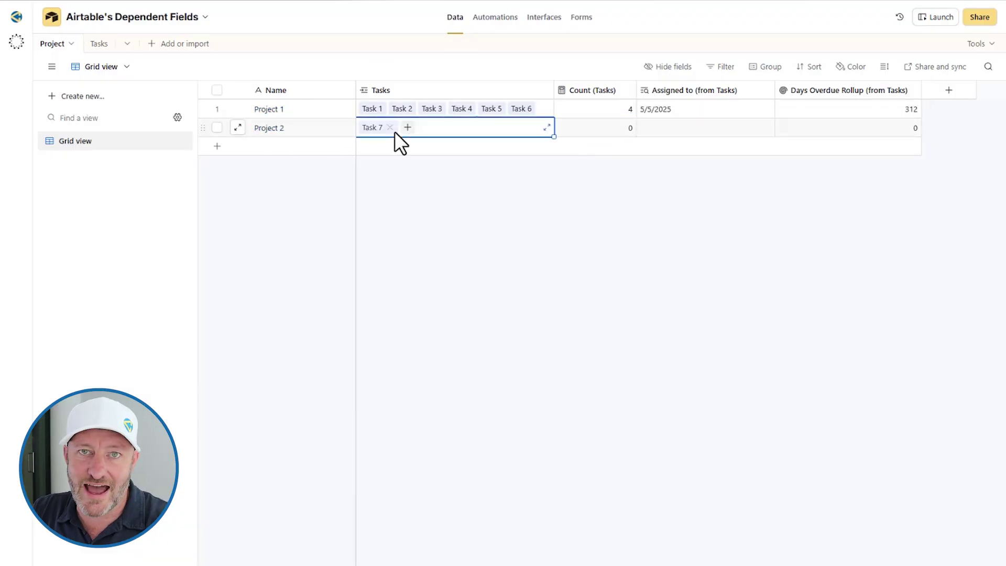